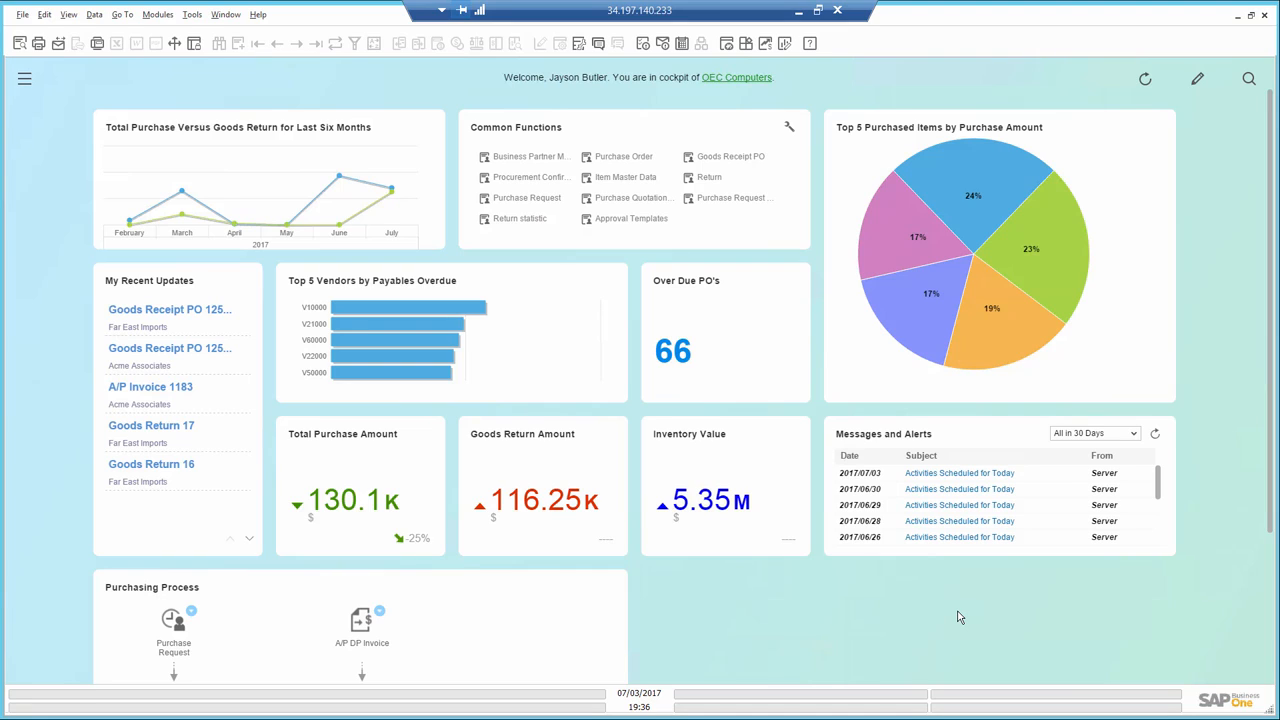
Examine the Inventory Value, Goods Return Amount and Total Purchase Amount details and the Top 5 Purchased Items chart.
{"action": "mouse_move", "coordinate": [727, 494]}
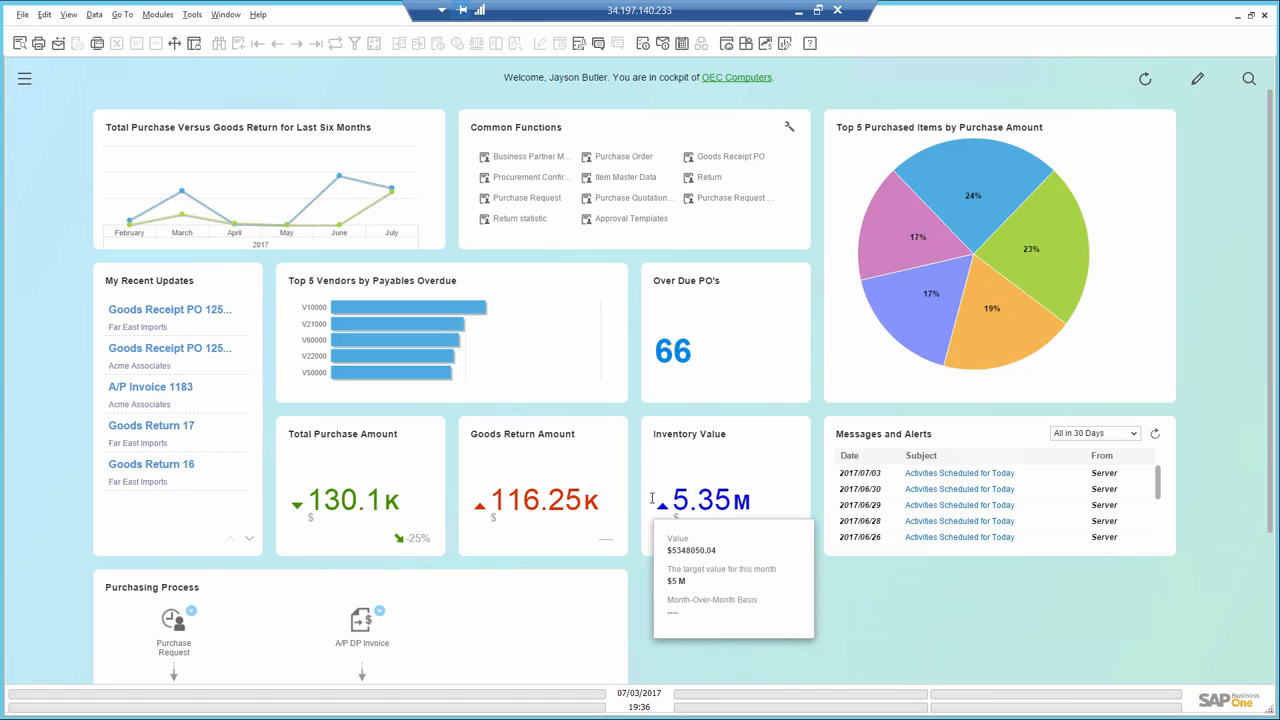
{"action": "mouse_move", "coordinate": [561, 487]}
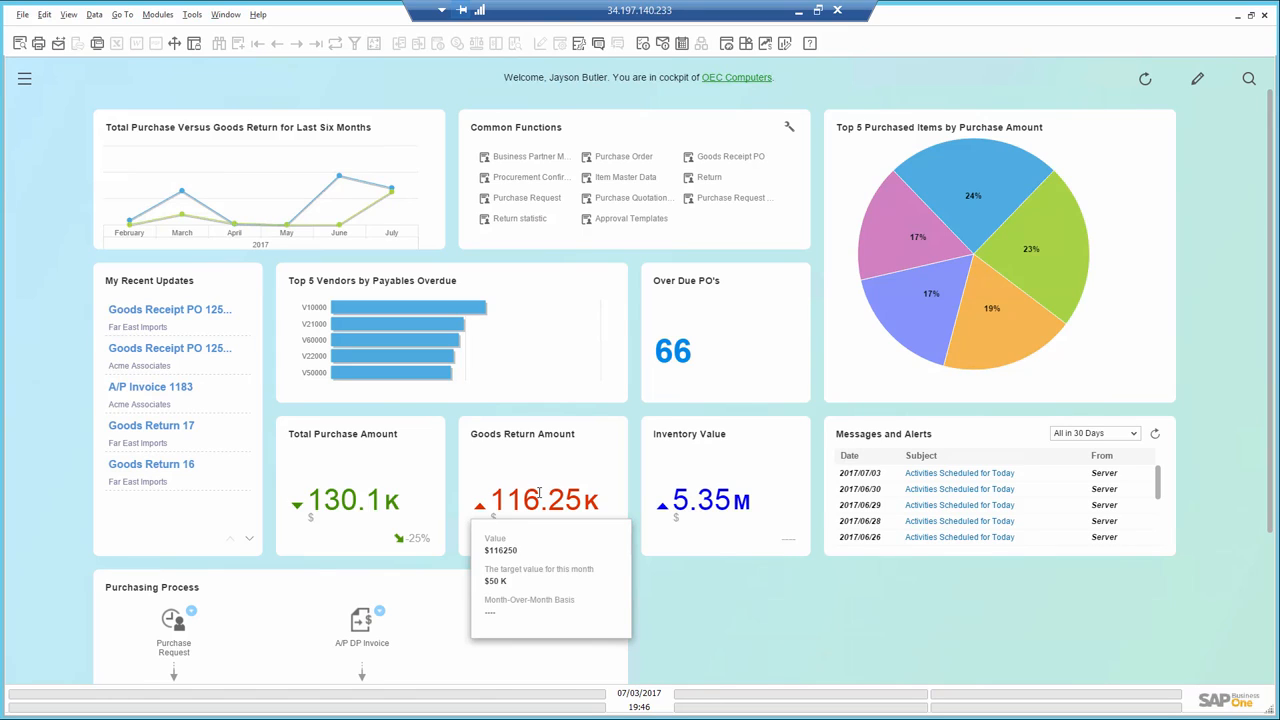
{"action": "mouse_move", "coordinate": [356, 499]}
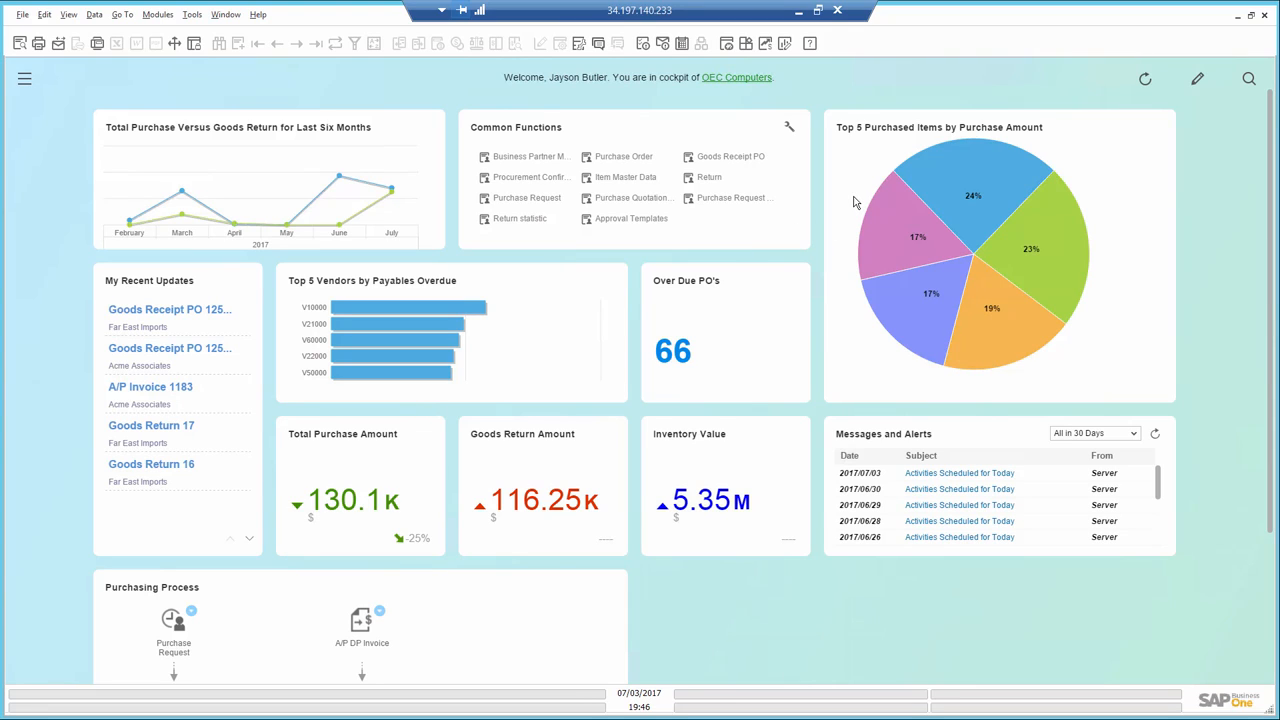
{"action": "mouse_move", "coordinate": [935, 208]}
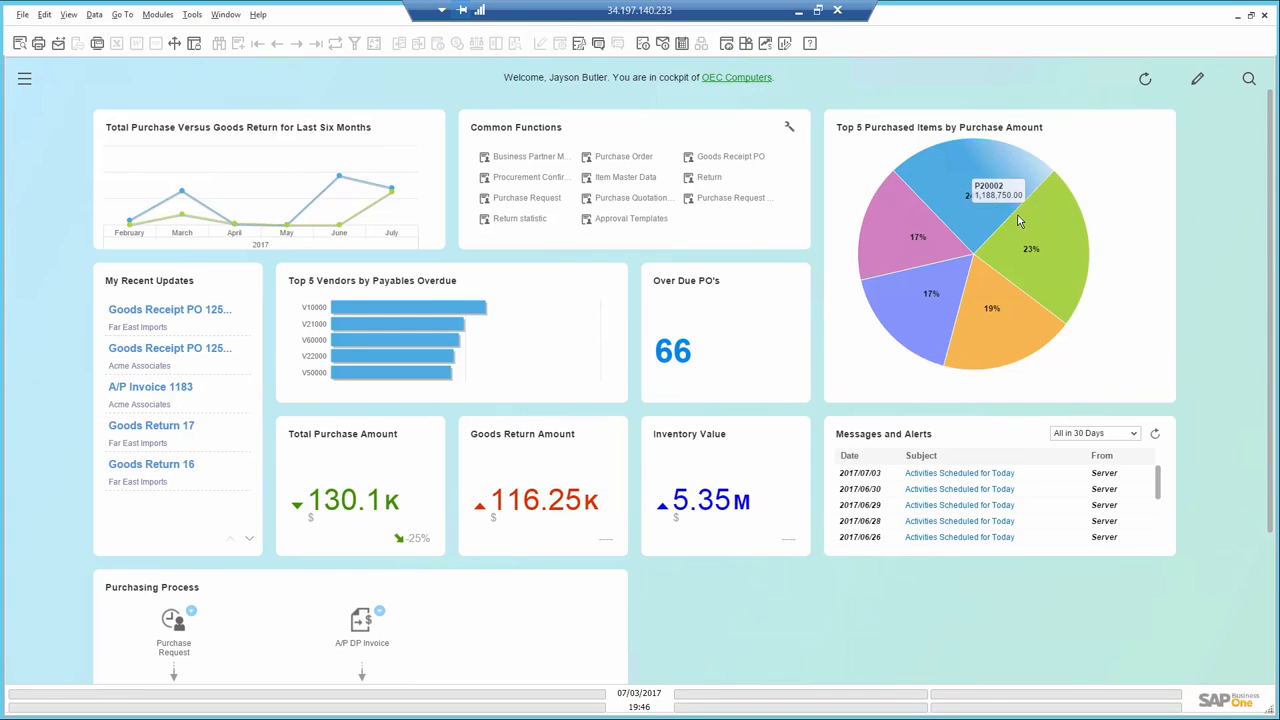
{"action": "mouse_move", "coordinate": [935, 318]}
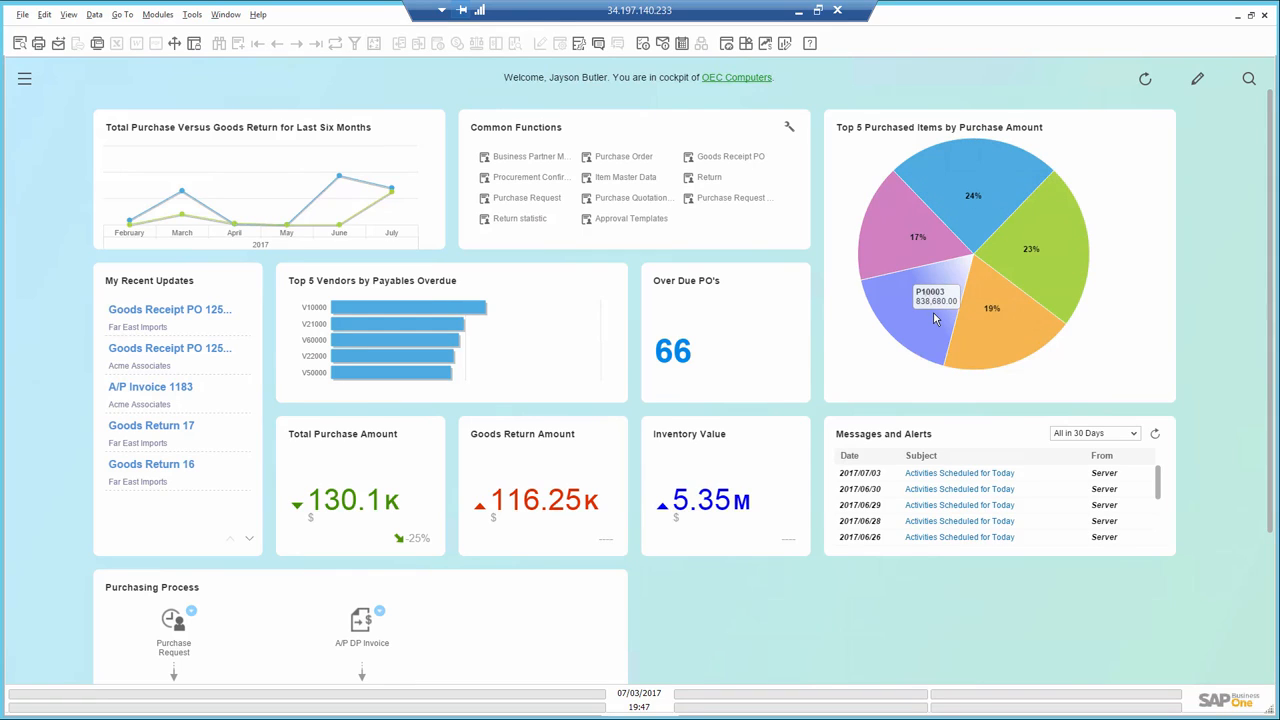
Open the item master data of item A00004 from the Top 5 Purchased Items chart.
{"action": "mouse_move", "coordinate": [908, 247]}
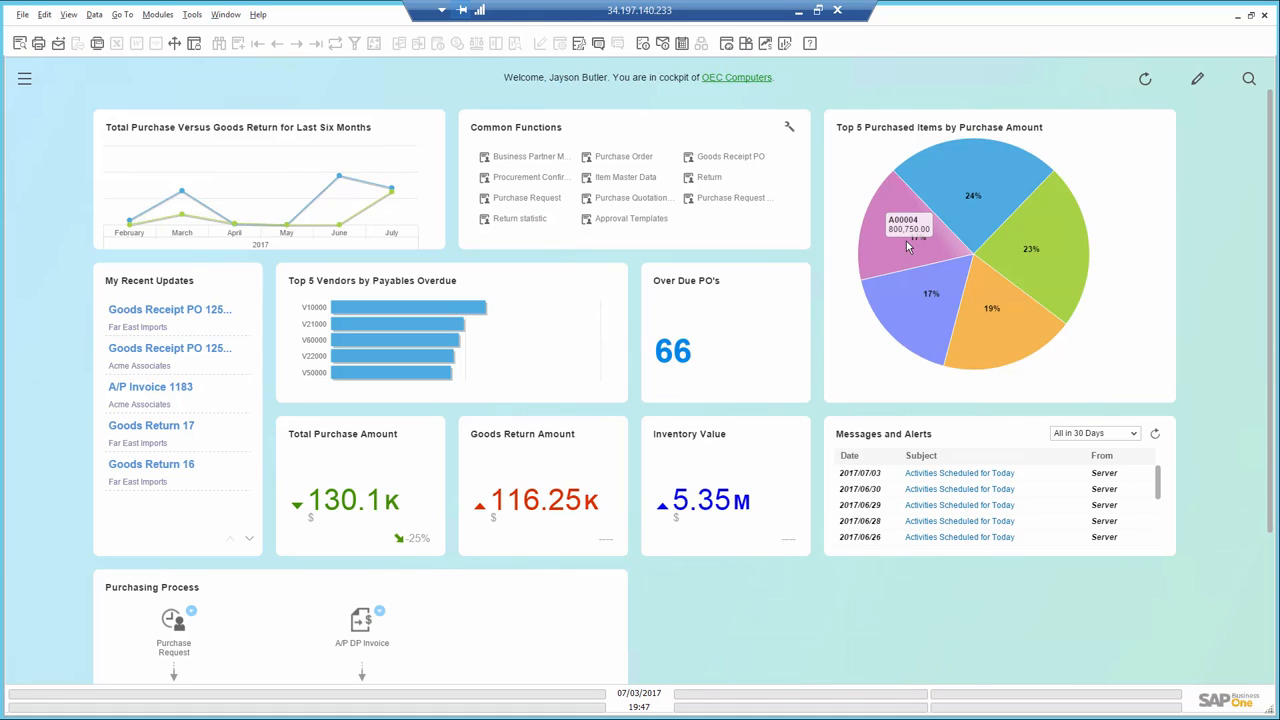
{"action": "left_click", "coordinate": [906, 242]}
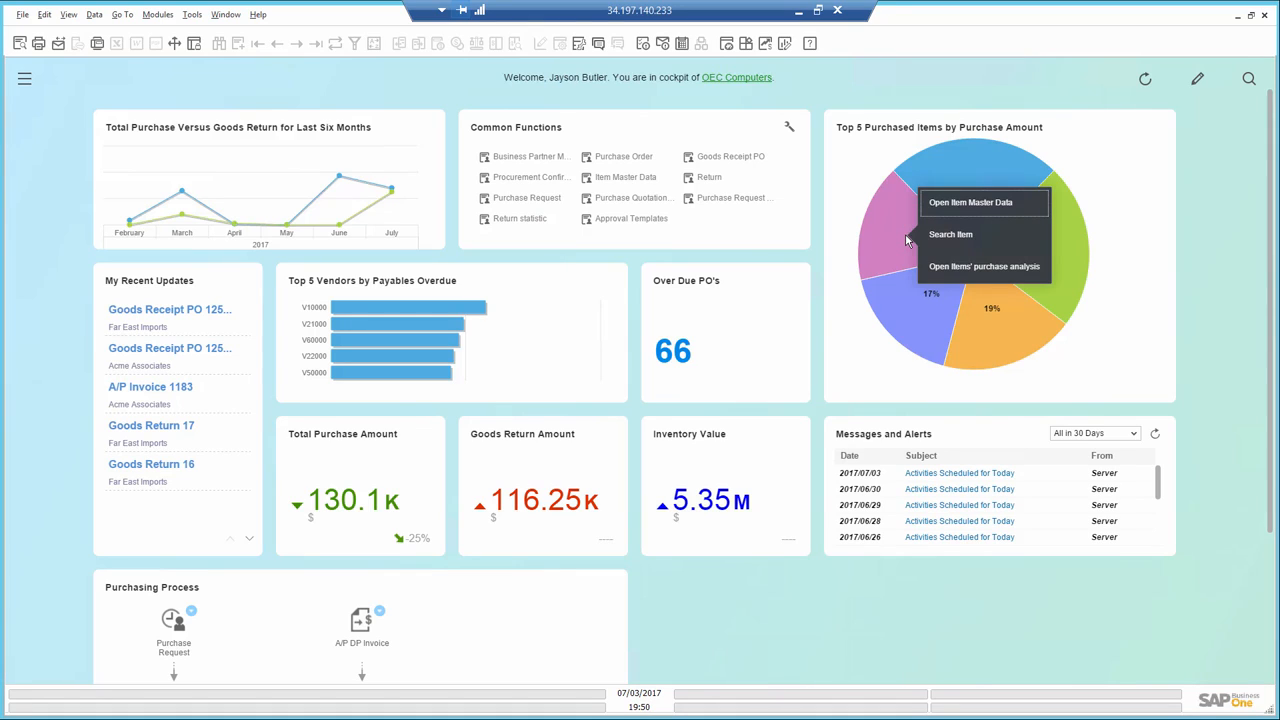
{"action": "left_click", "coordinate": [952, 204]}
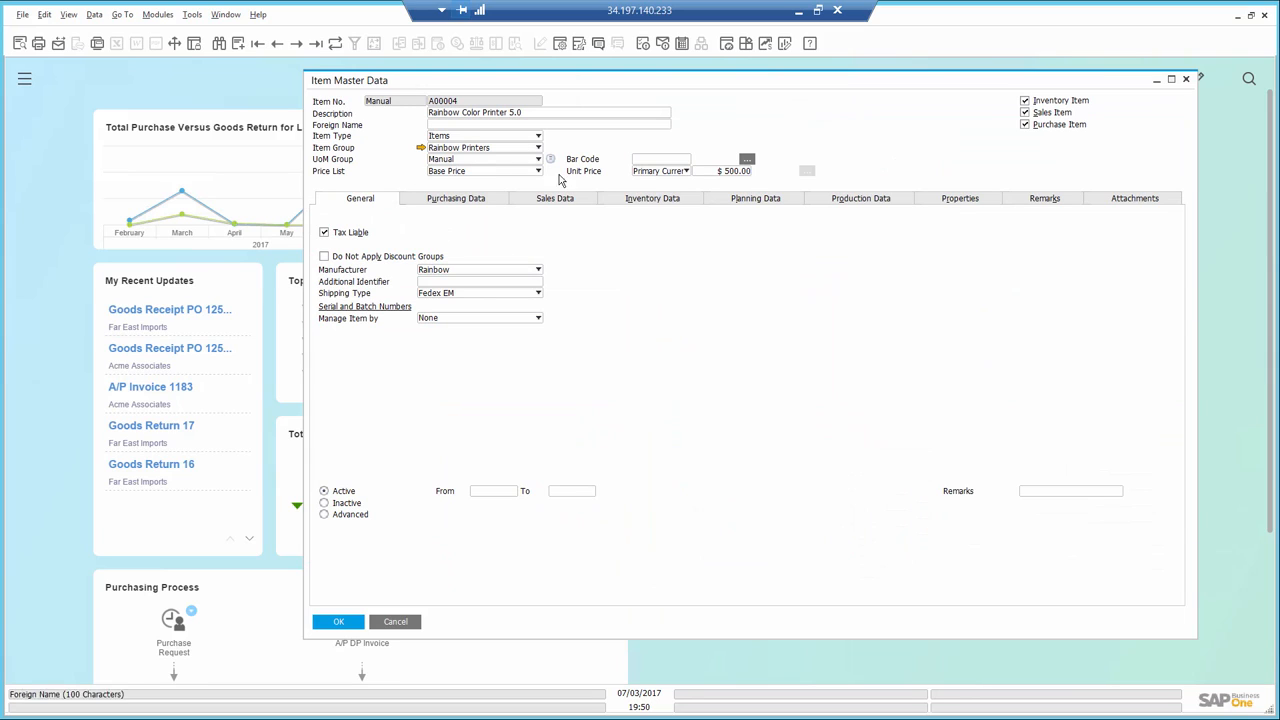
Set the maximum inventory of warehouse 01 to 30 in the item's inventory data, update the item and close its record.
{"action": "left_click", "coordinate": [655, 200]}
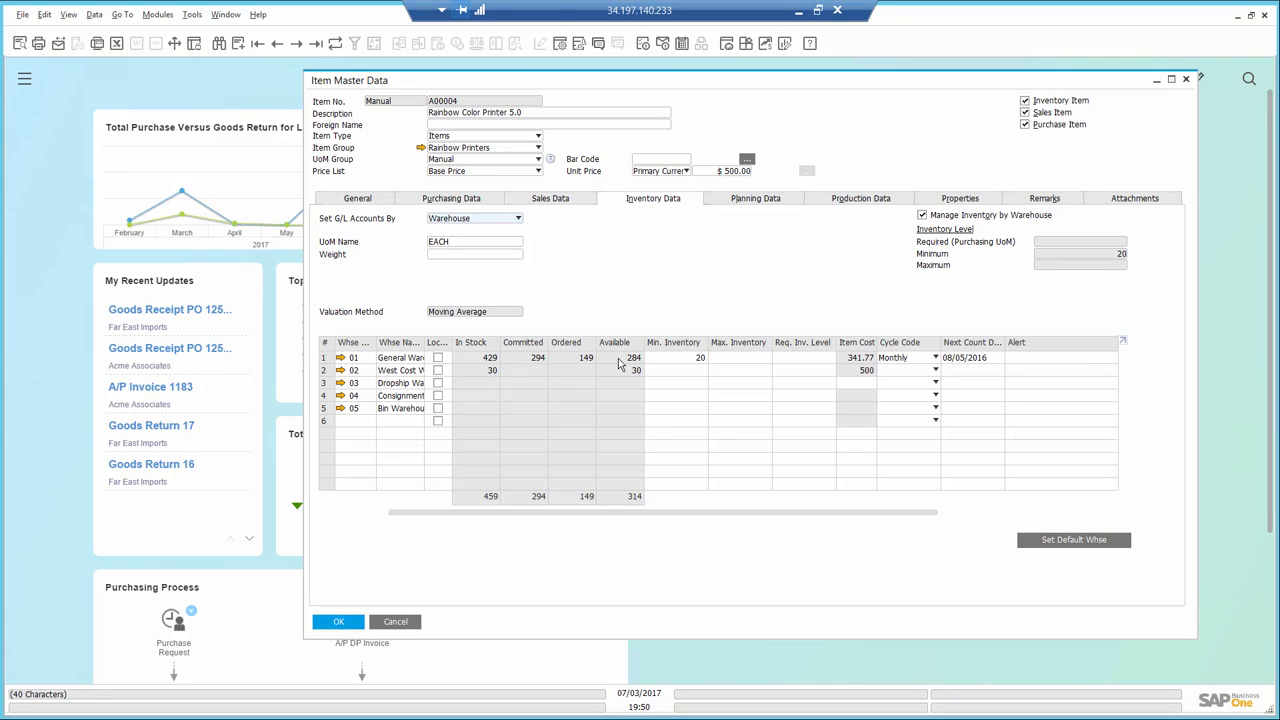
{"action": "left_click", "coordinate": [738, 358]}
{"action": "type", "text": "30"}
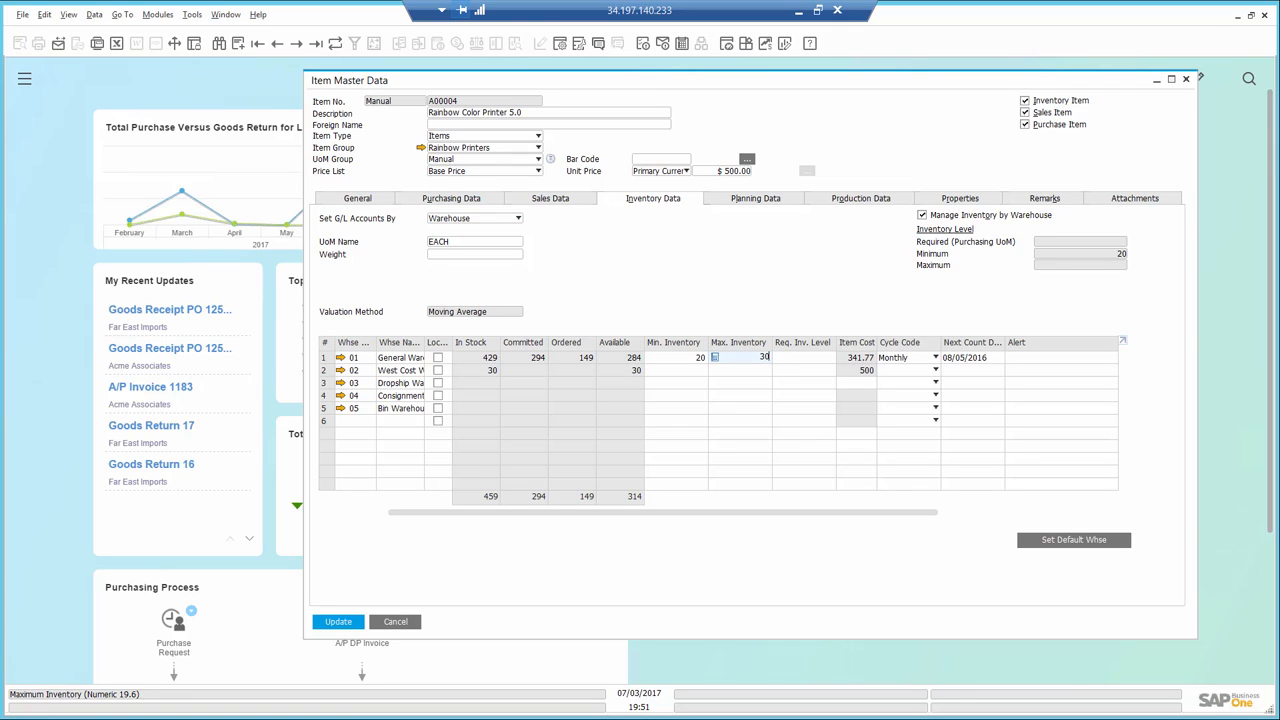
{"action": "left_click", "coordinate": [337, 622]}
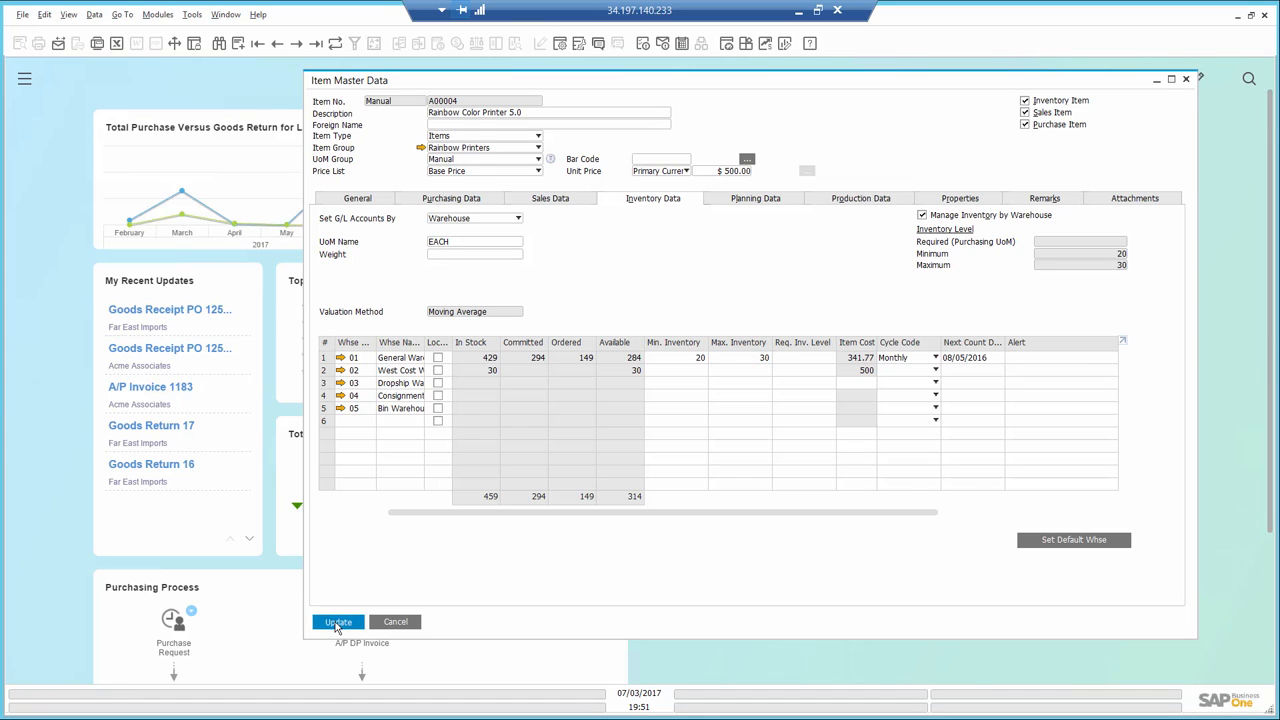
{"action": "left_click", "coordinate": [337, 622]}
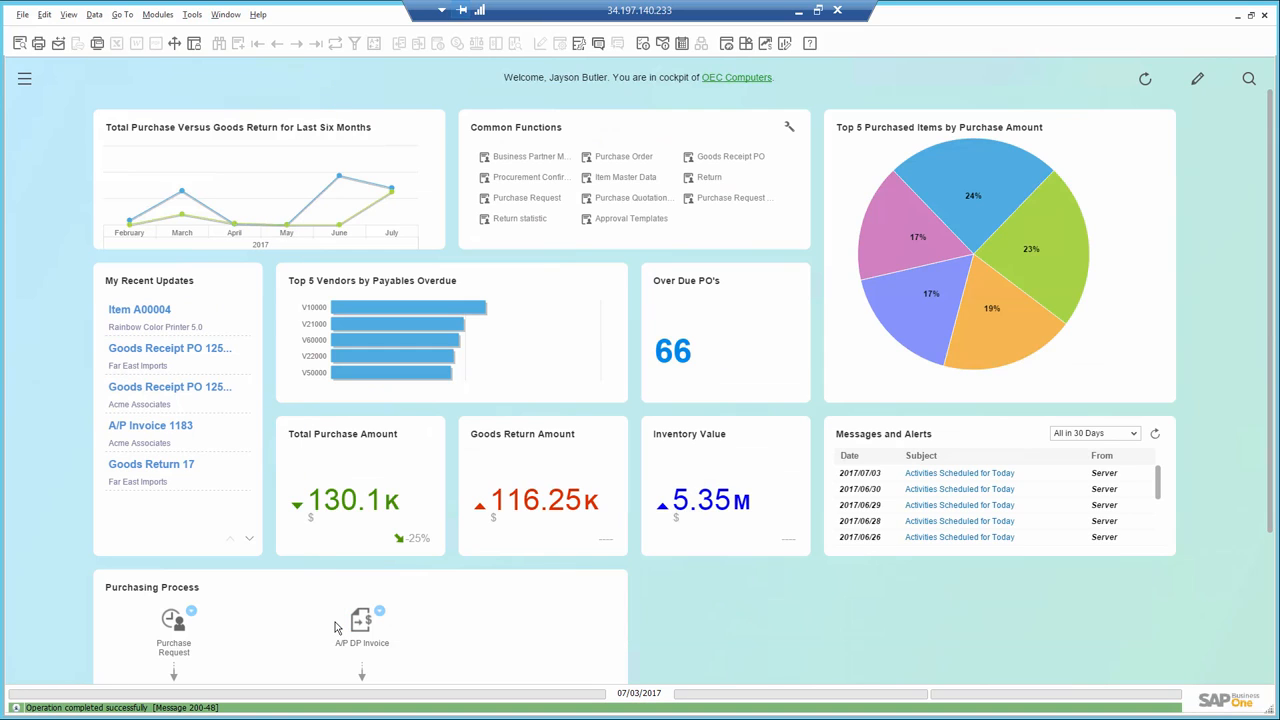
View the purchase analysis of item A00004 by vendor and month from the chart, and close it.
{"action": "mouse_move", "coordinate": [916, 238]}
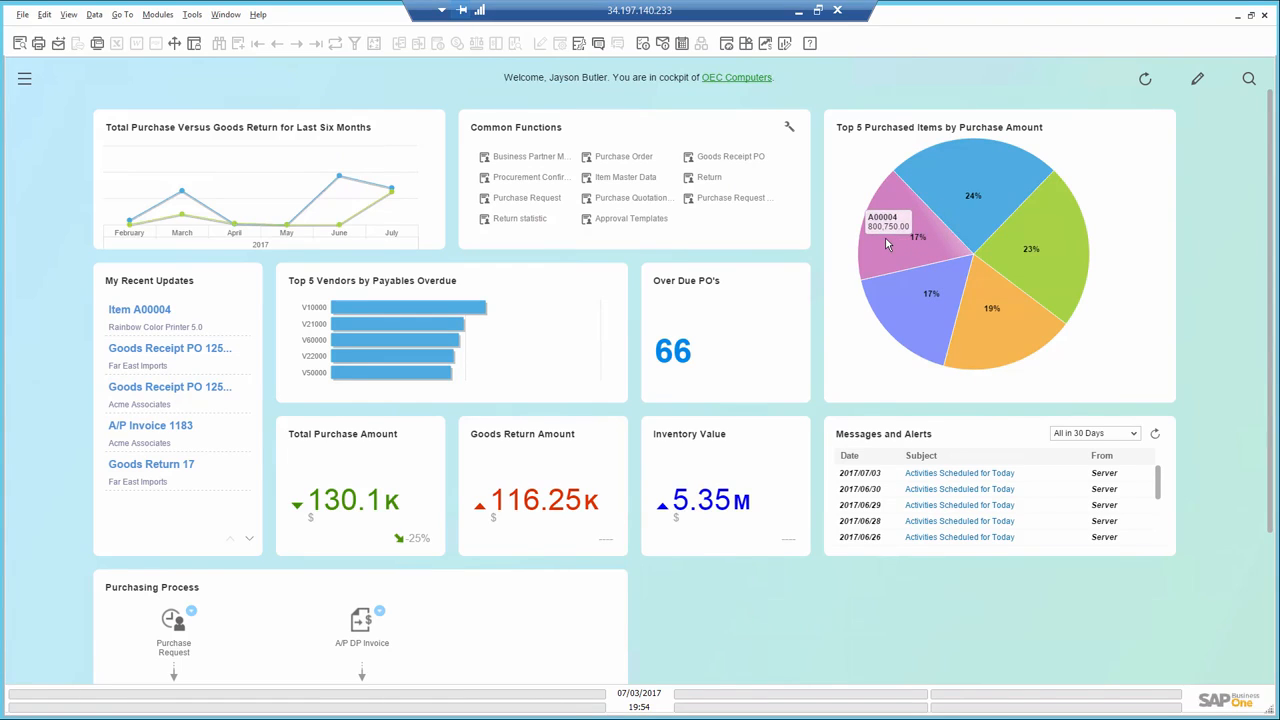
{"action": "left_click", "coordinate": [885, 238]}
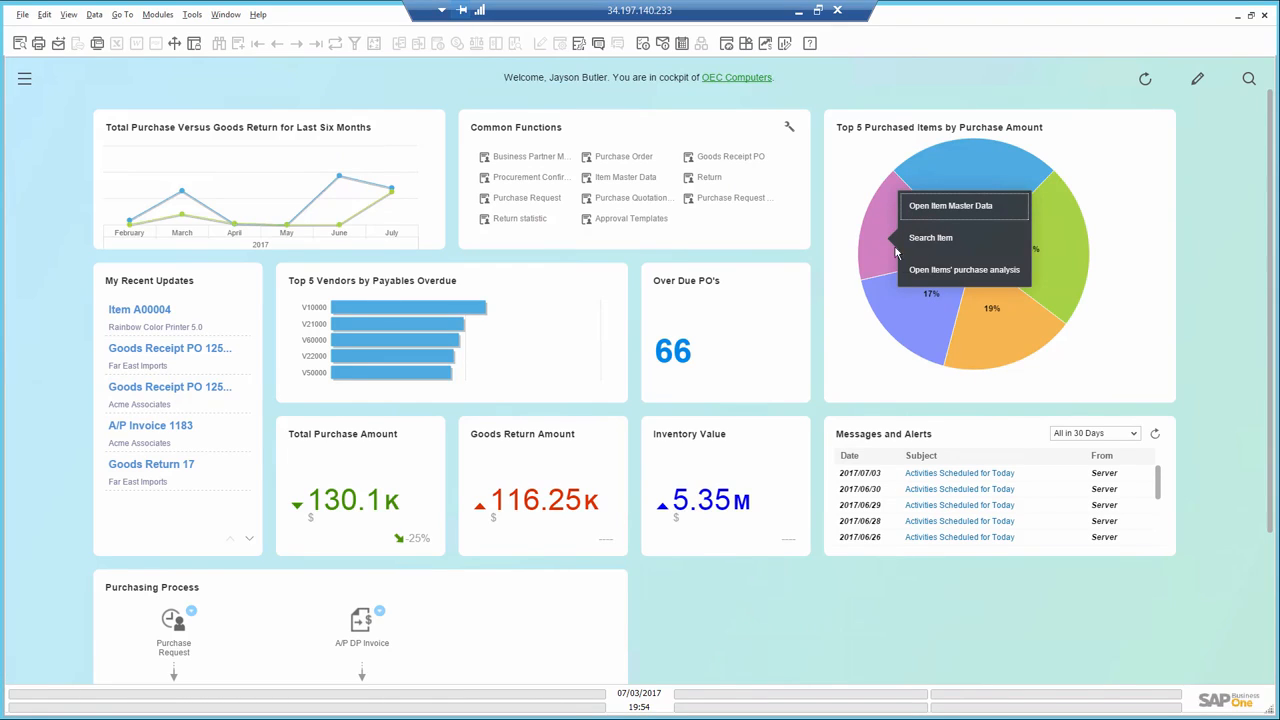
{"action": "left_click", "coordinate": [952, 271]}
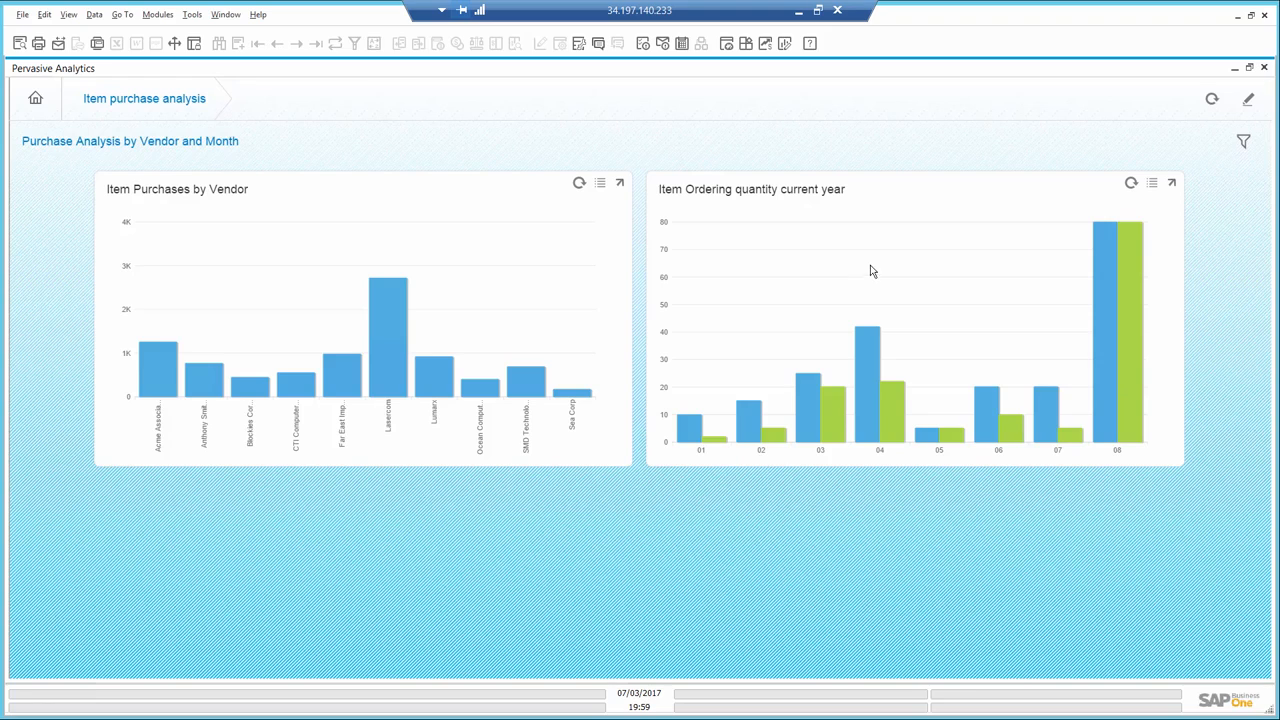
{"action": "left_click", "coordinate": [1264, 67]}
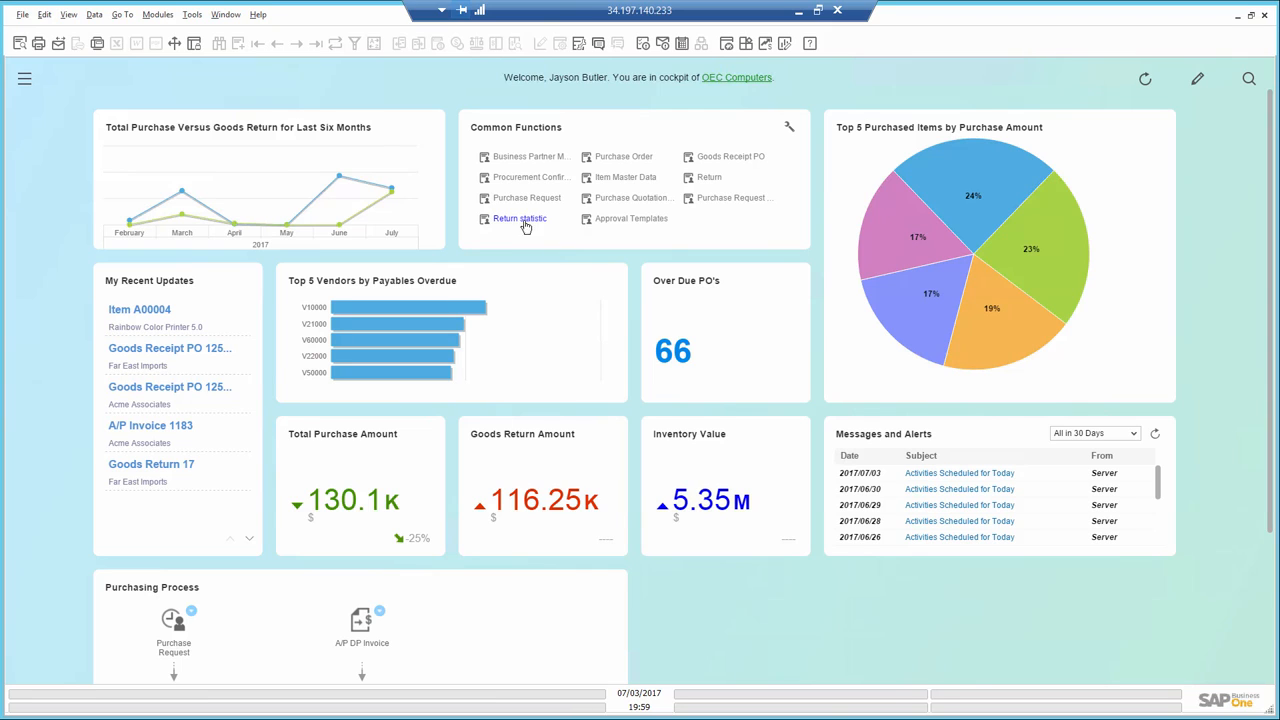
Open the Return statistic report in Excel and review received and returned quantities, amounts and return percentages for each item group.
{"action": "left_click", "coordinate": [1237, 18]}
{"action": "left_click", "coordinate": [197, 228]}
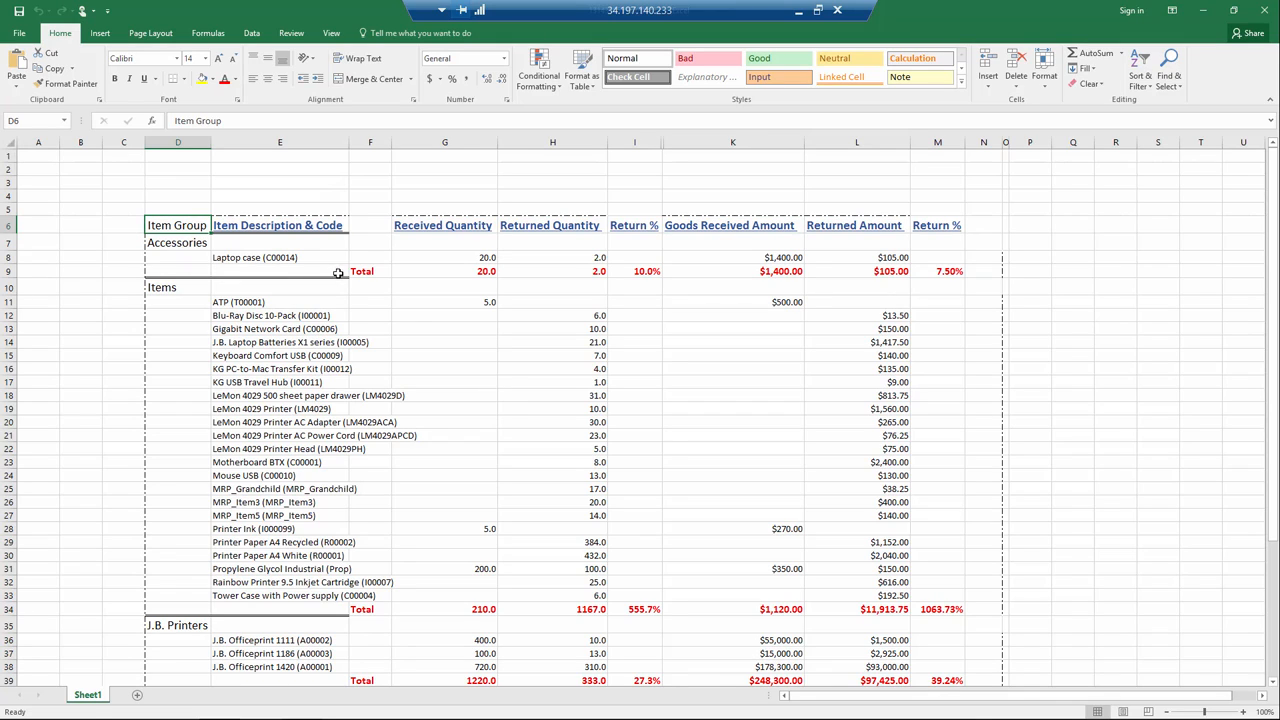
{"action": "left_click", "coordinate": [182, 243]}
{"action": "left_click", "coordinate": [182, 290]}
{"action": "key", "text": "ctrl+Down"}
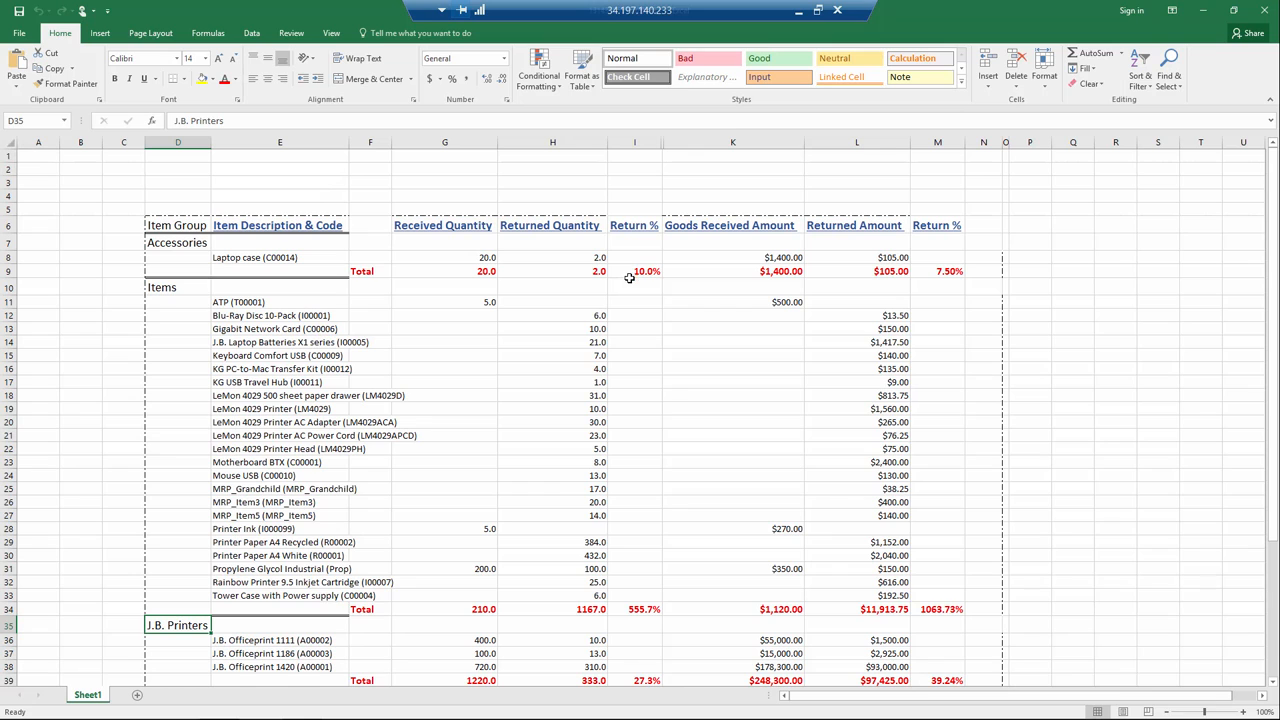
{"action": "scroll", "coordinate": [682, 404], "scroll_direction": "down", "scroll_amount": 2}
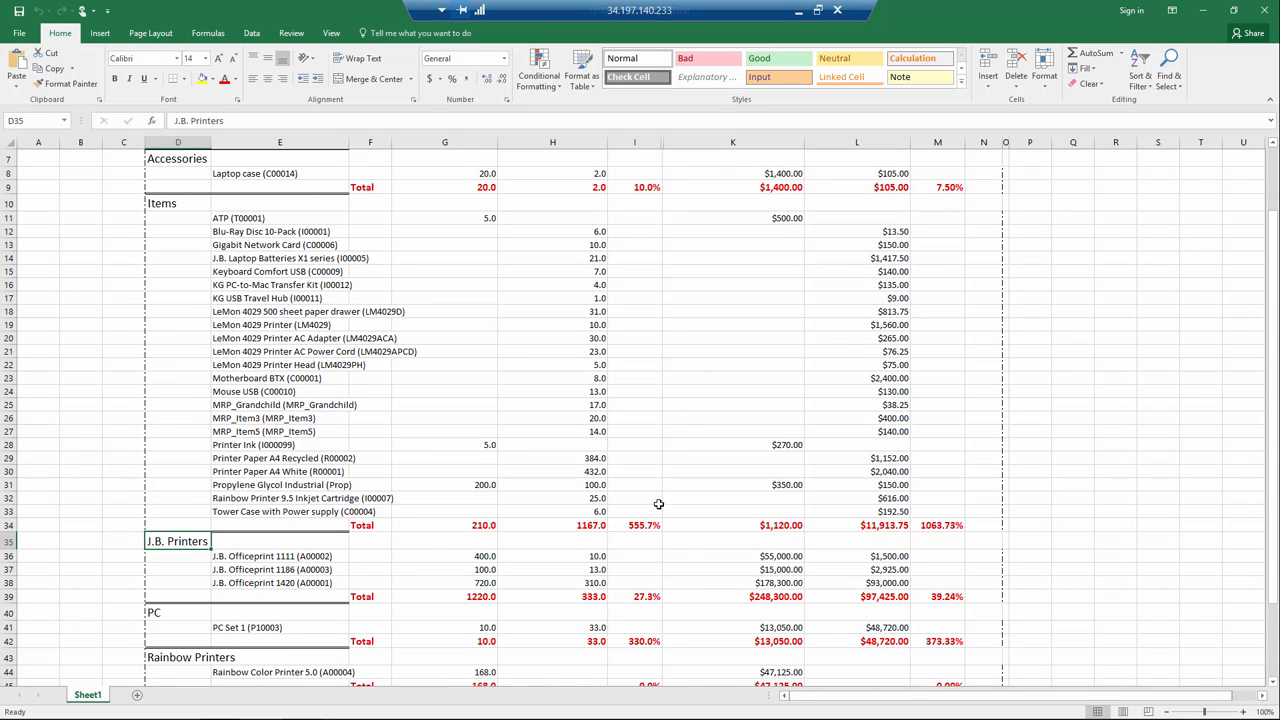
{"action": "scroll", "coordinate": [927, 530], "scroll_direction": "down", "scroll_amount": 2}
{"action": "scroll", "coordinate": [856, 511], "scroll_direction": "down", "scroll_amount": 3}
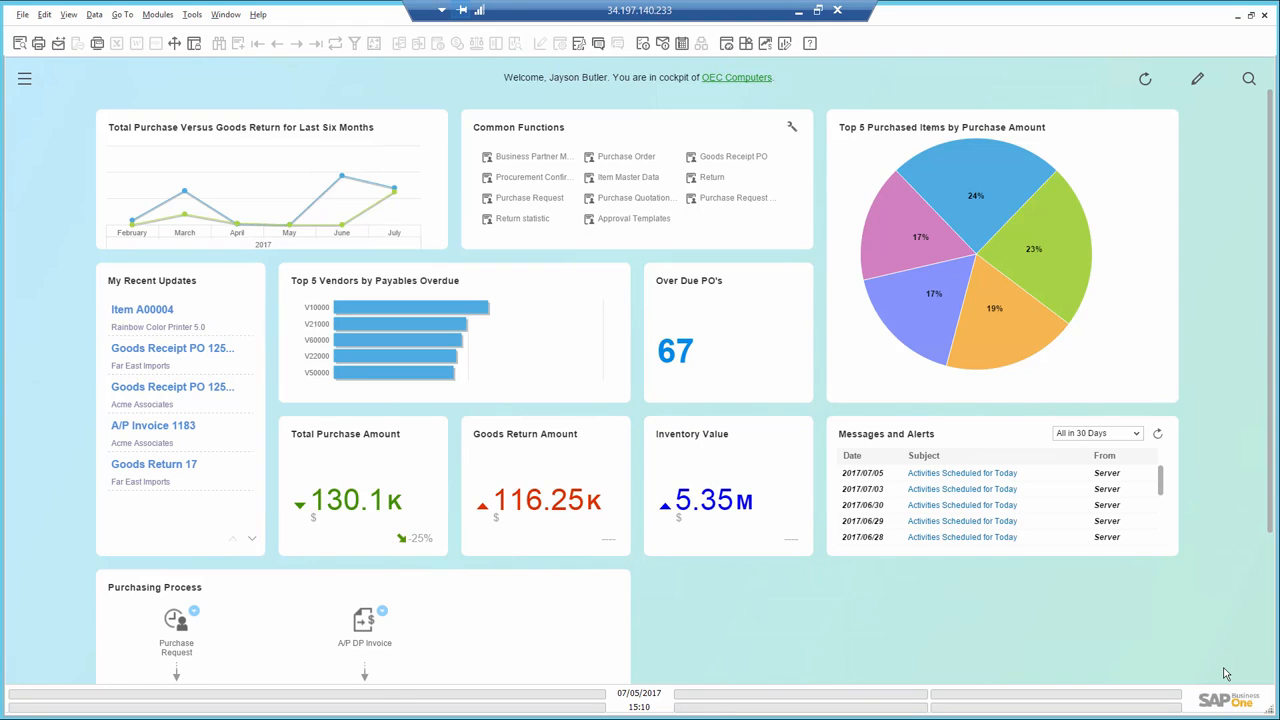
Start a new approval template in SAP Business One and add all users of the Purchase department as originators.
{"action": "left_click", "coordinate": [628, 220]}
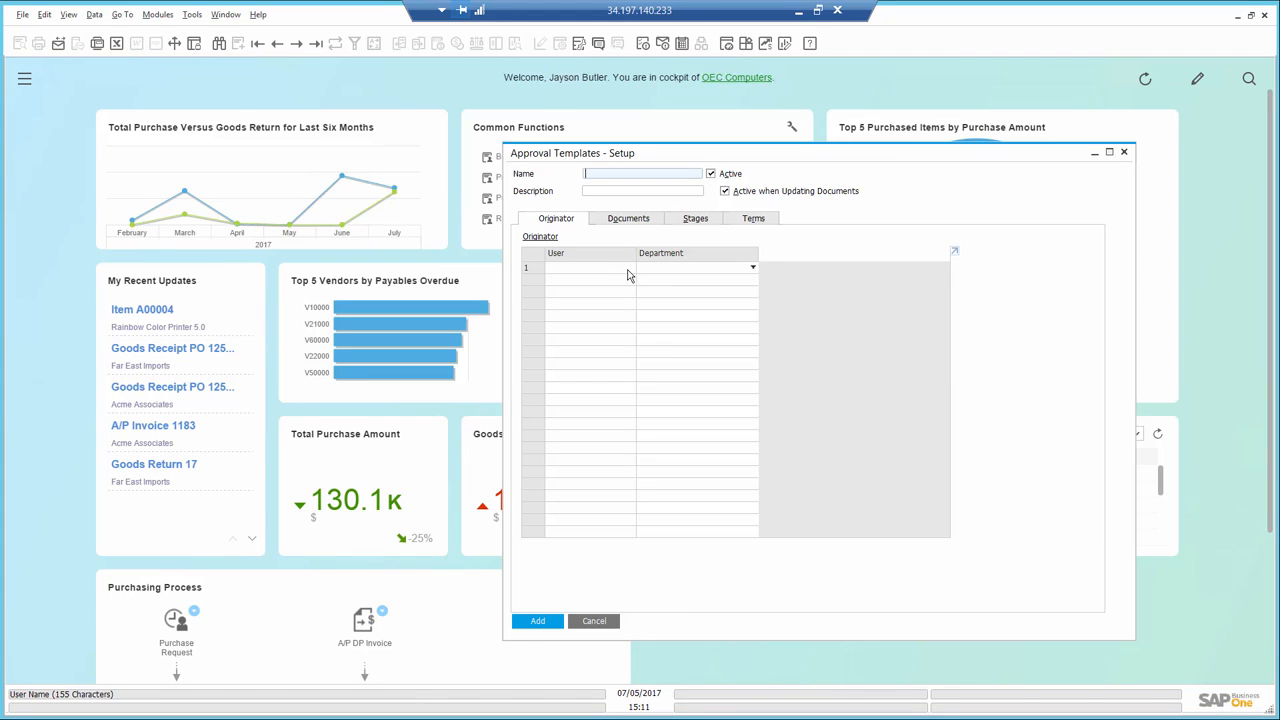
{"action": "left_click", "coordinate": [741, 268]}
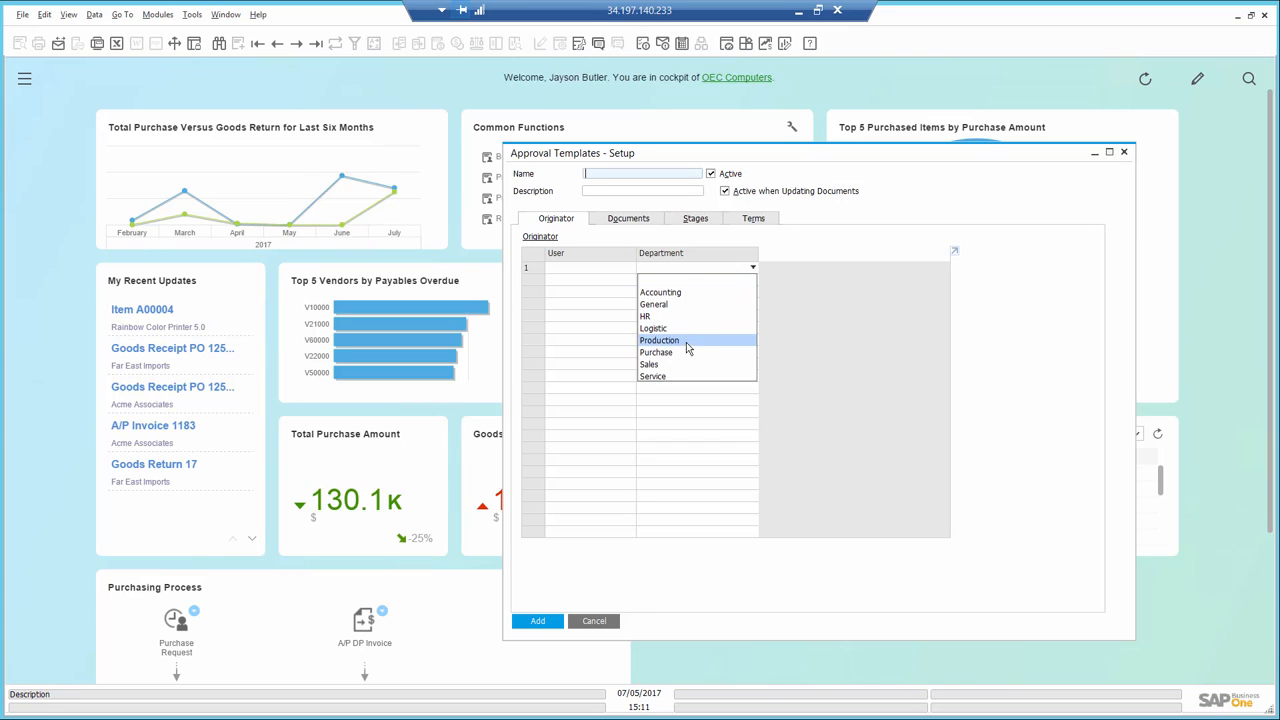
{"action": "left_click", "coordinate": [660, 352]}
{"action": "left_click", "coordinate": [612, 272]}
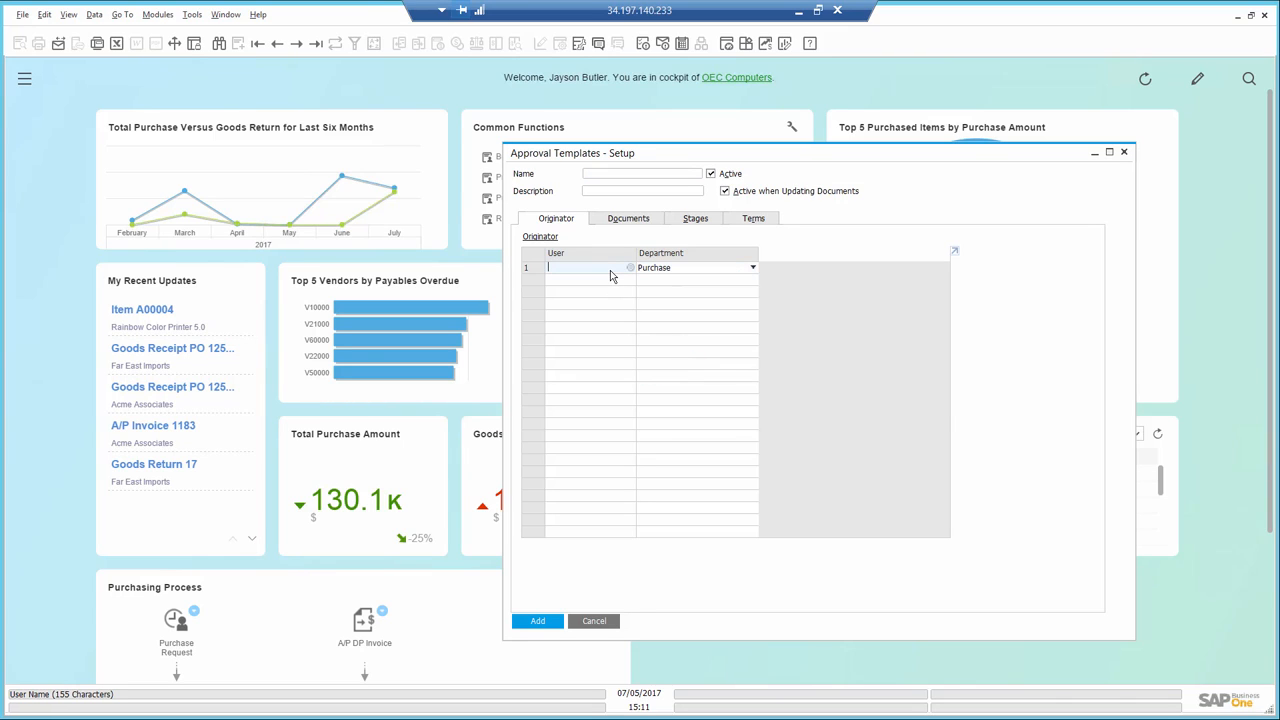
{"action": "key", "text": "Tab"}
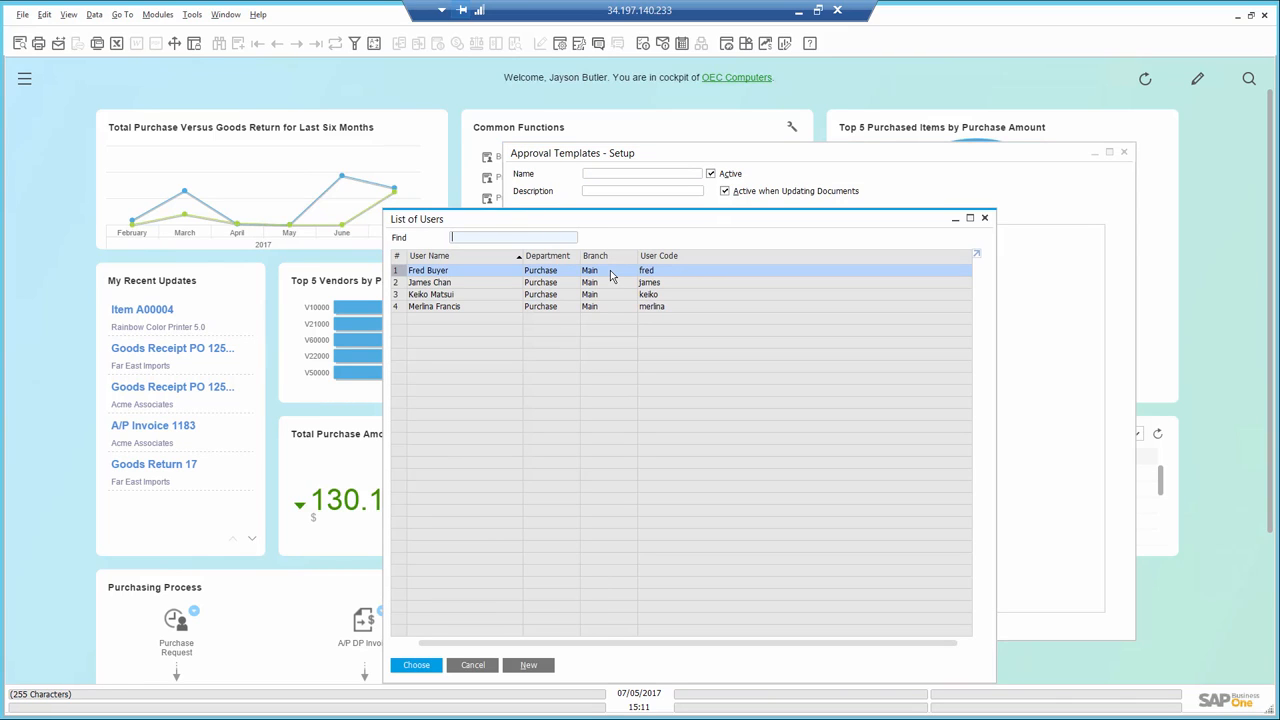
{"action": "key", "text": "shift+Down"}
{"action": "key", "text": "shift+Down"}
{"action": "key", "text": "shift+Down"}
{"action": "key", "text": "Return"}
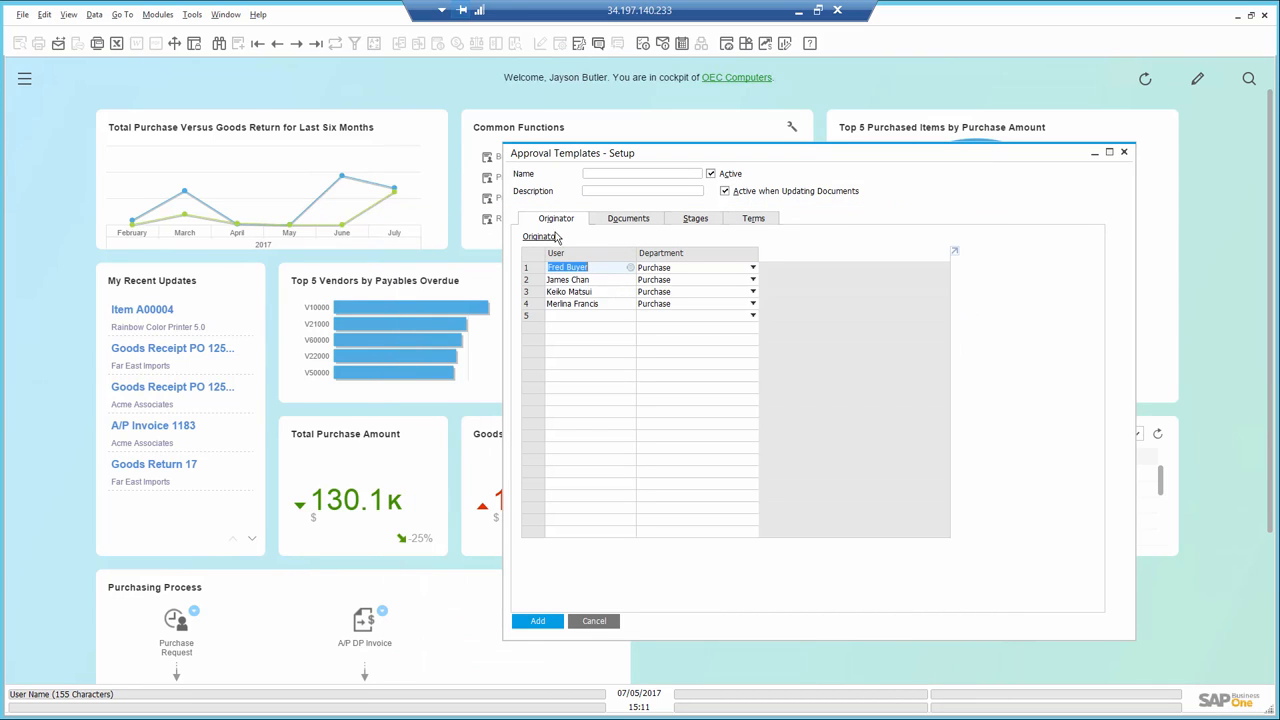
Apply the approval template to Internal Requisition documents with Purchase Request selected.
{"action": "left_click", "coordinate": [639, 224]}
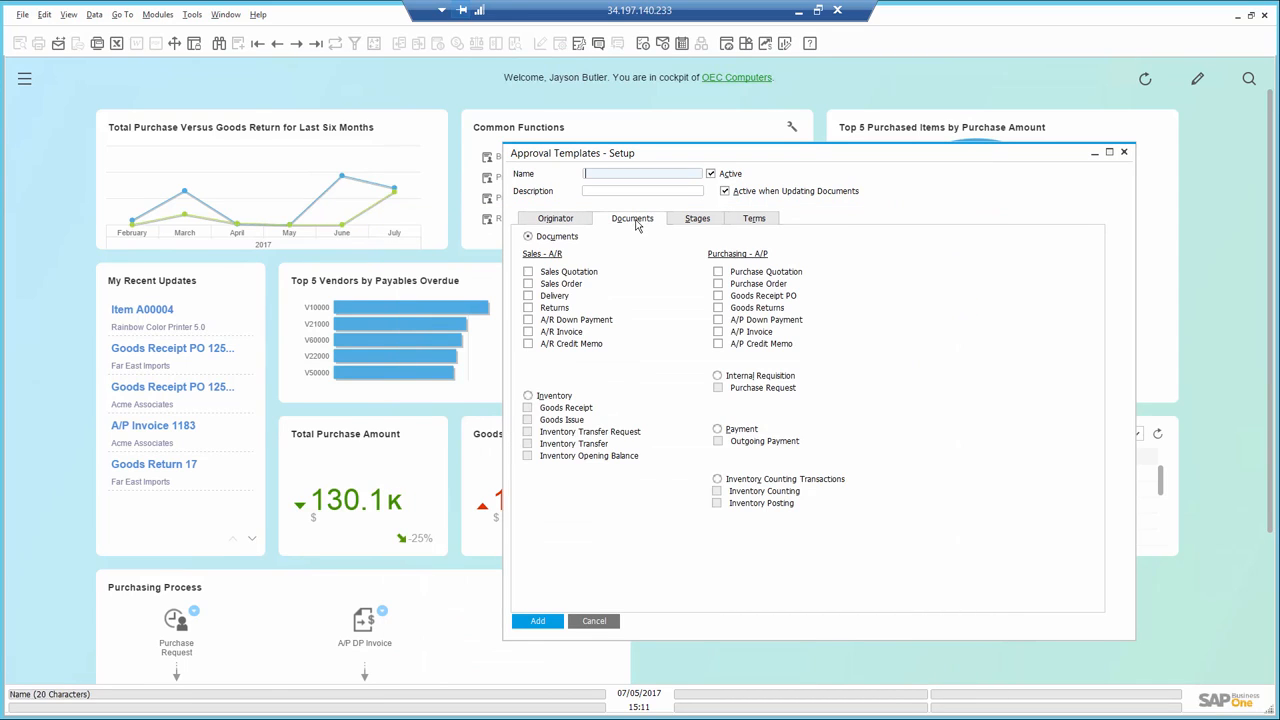
{"action": "left_click", "coordinate": [719, 377]}
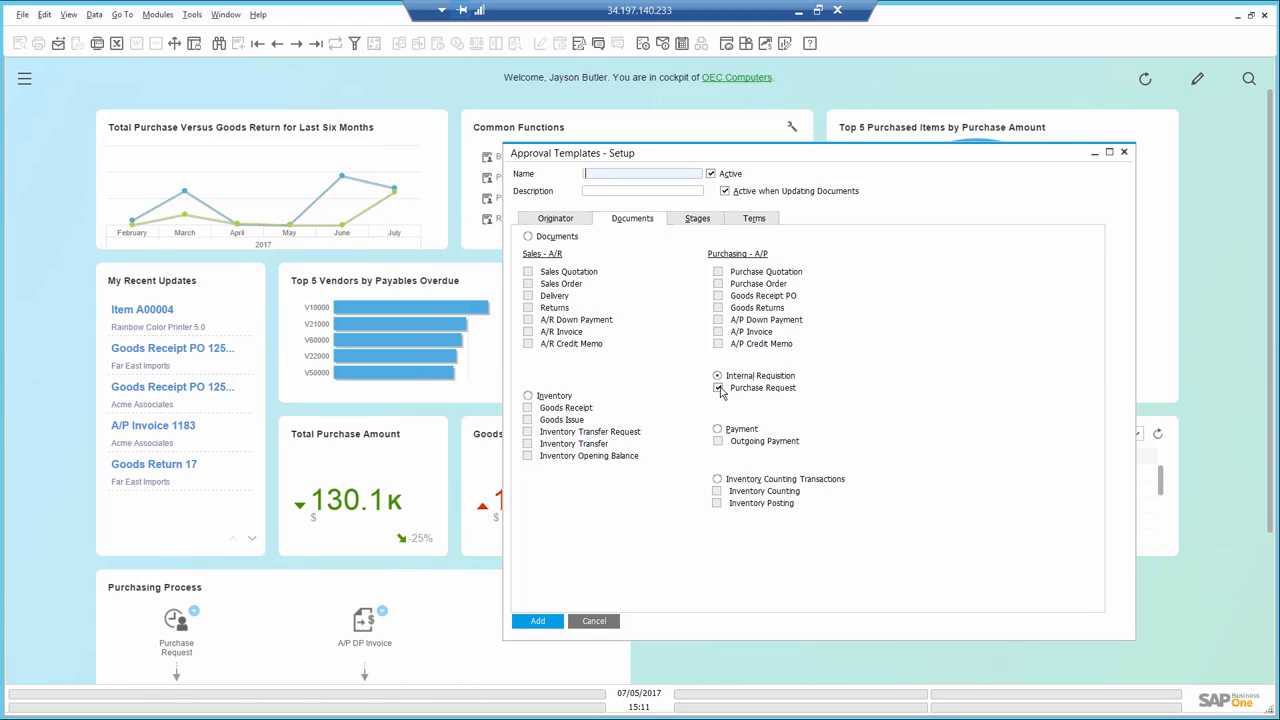
Add the Internal Requisition approval stage to the template and check its required approvals and authorizer.
{"action": "left_click", "coordinate": [697, 220]}
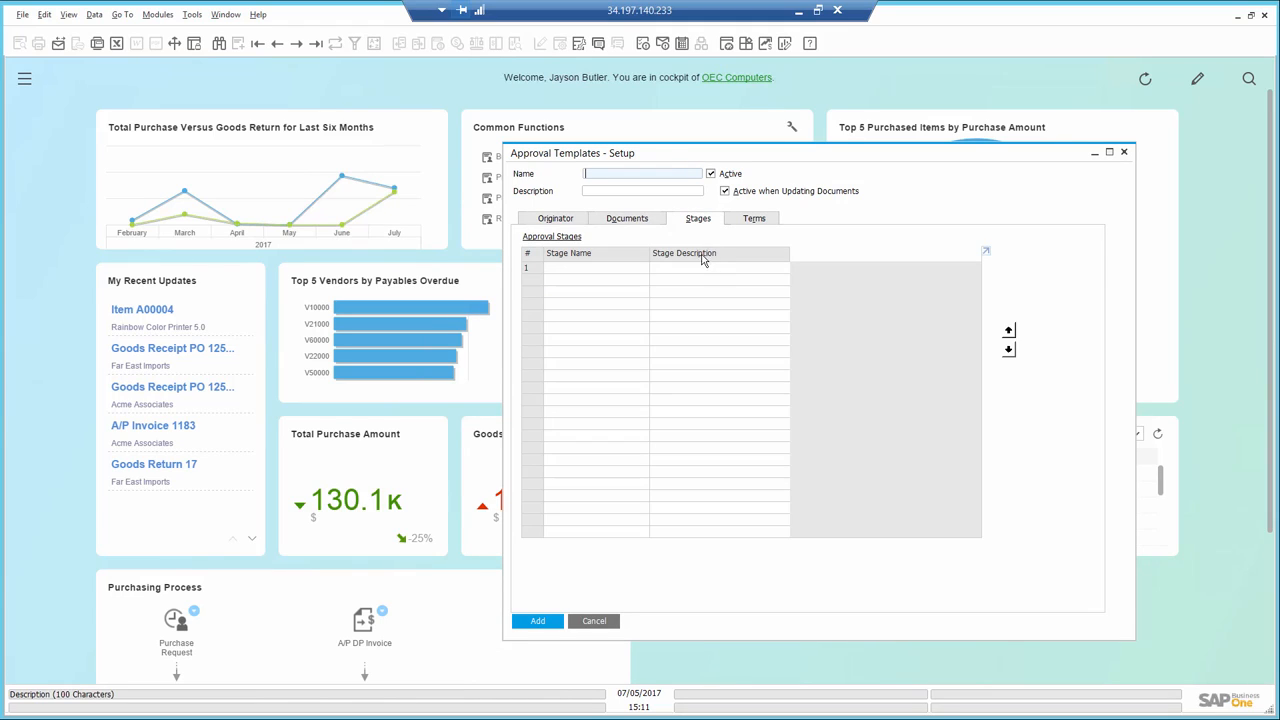
{"action": "left_click", "coordinate": [604, 272]}
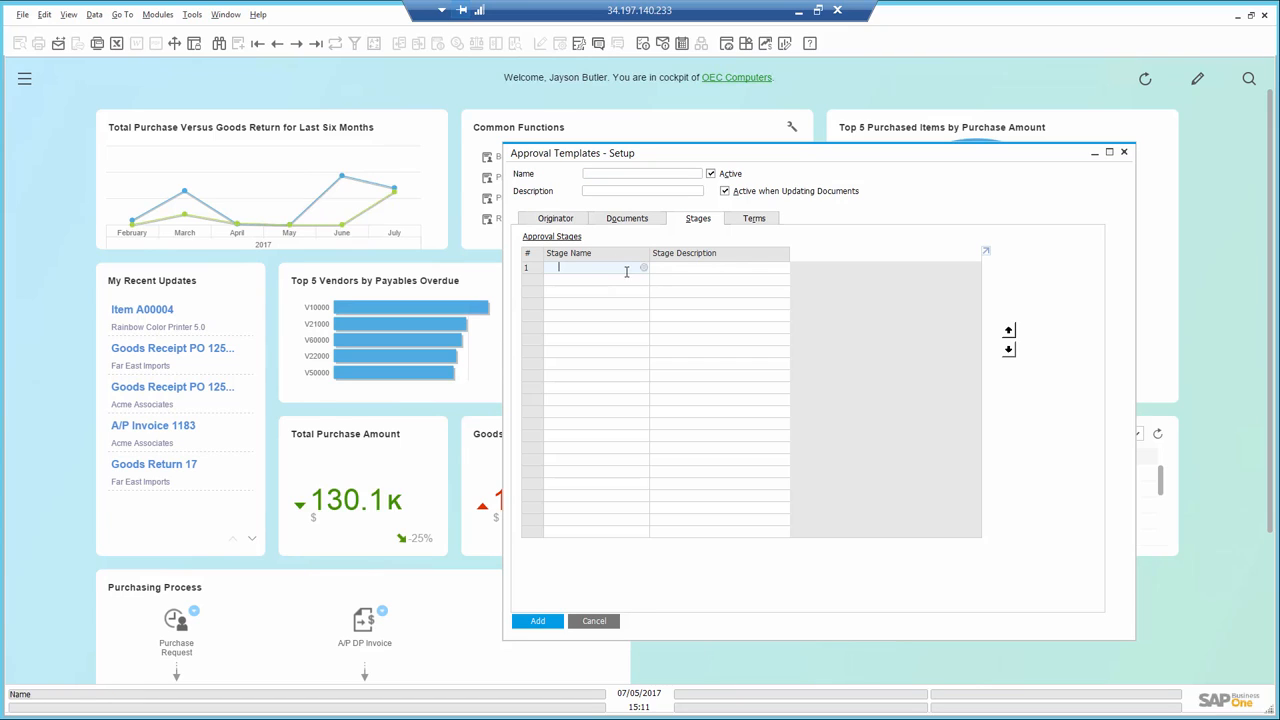
{"action": "left_click", "coordinate": [643, 269]}
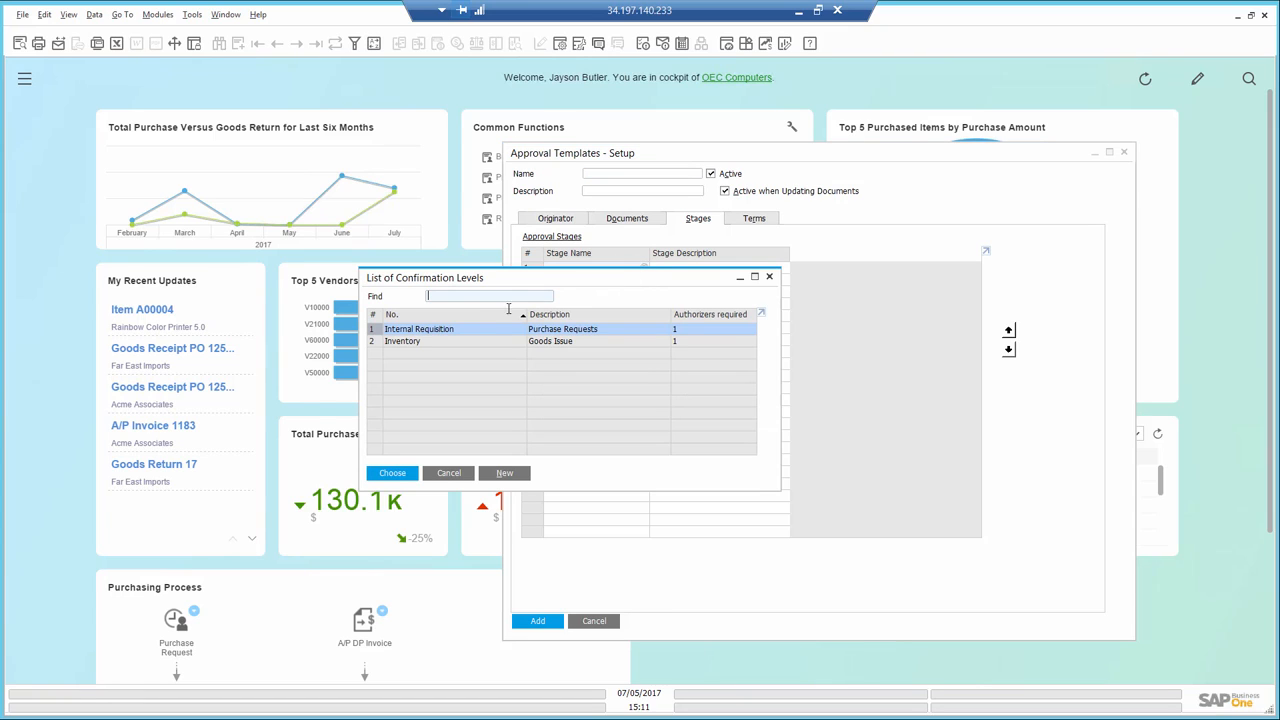
{"action": "double_click", "coordinate": [472, 328]}
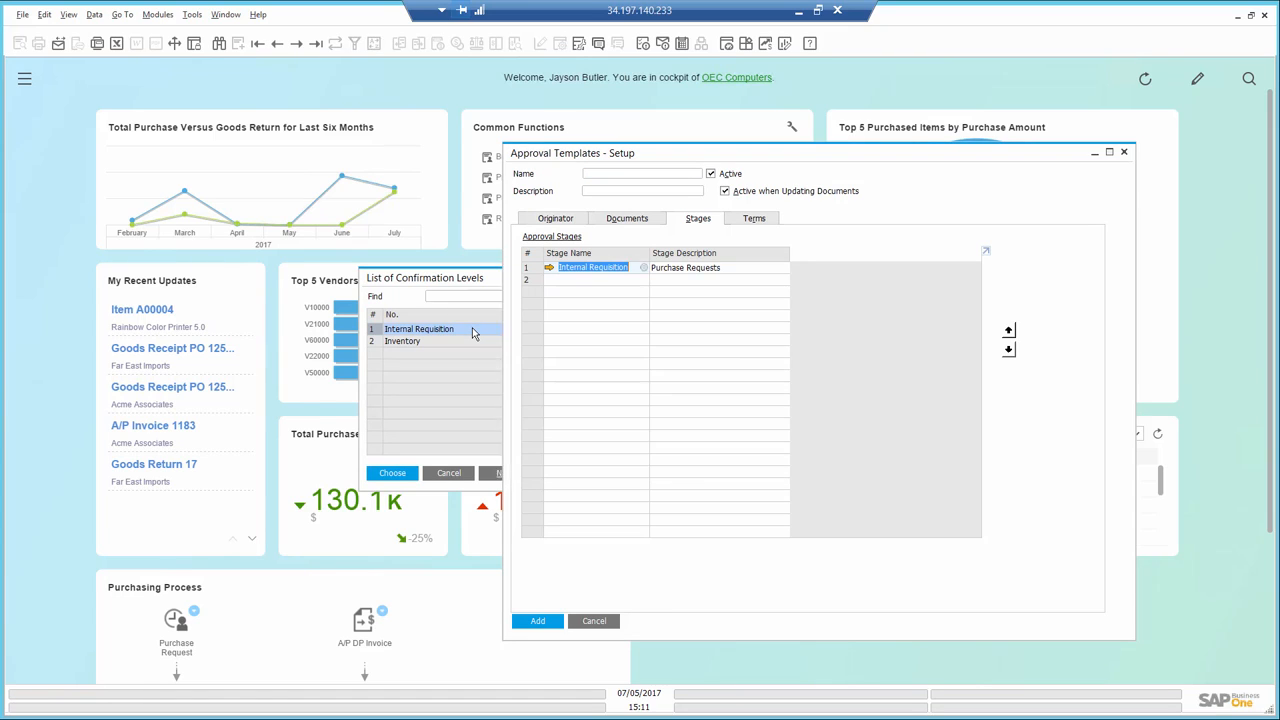
{"action": "left_click", "coordinate": [549, 269]}
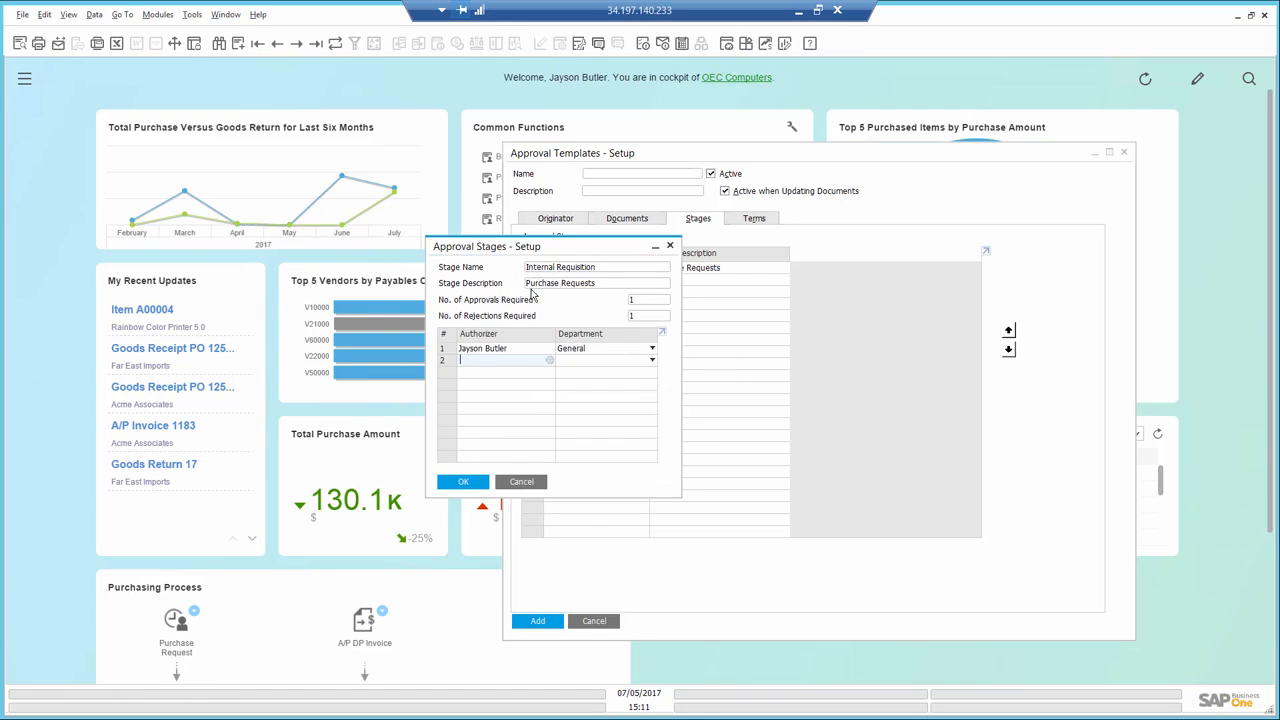
{"action": "left_click", "coordinate": [521, 481]}
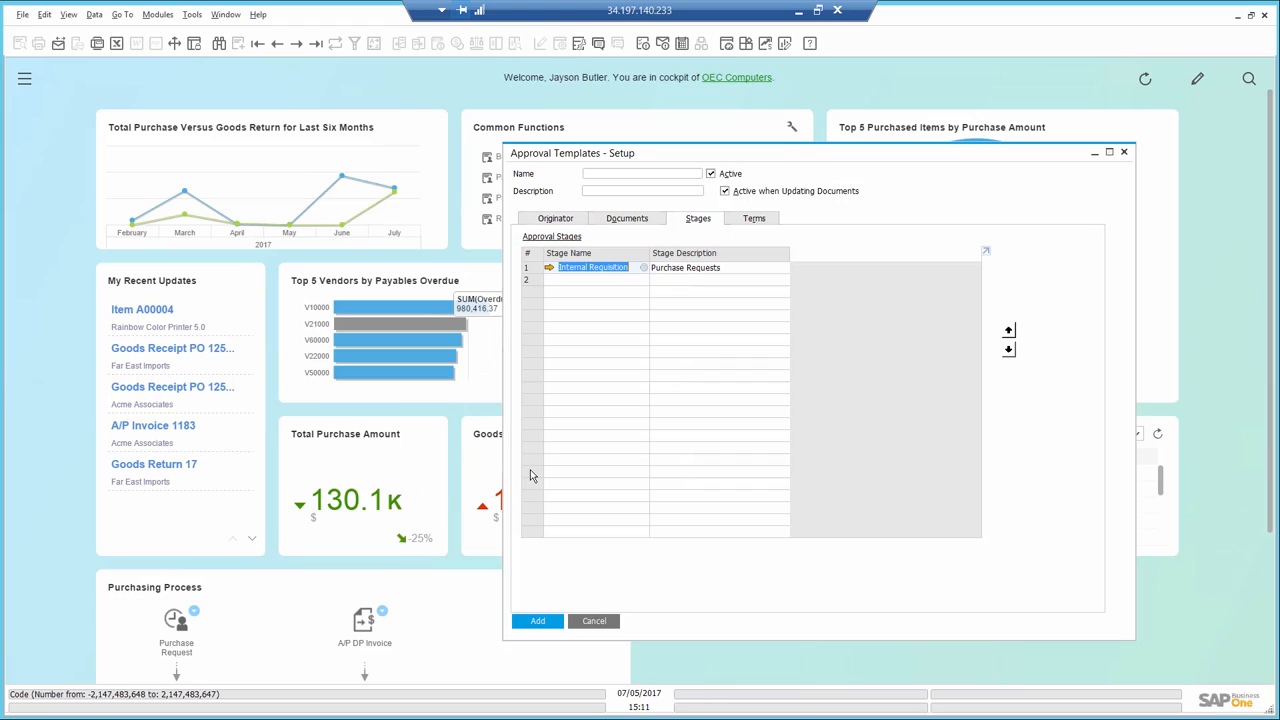
Review the conditional launch terms for the approval procedure and leave it set to Always.
{"action": "left_click", "coordinate": [753, 219]}
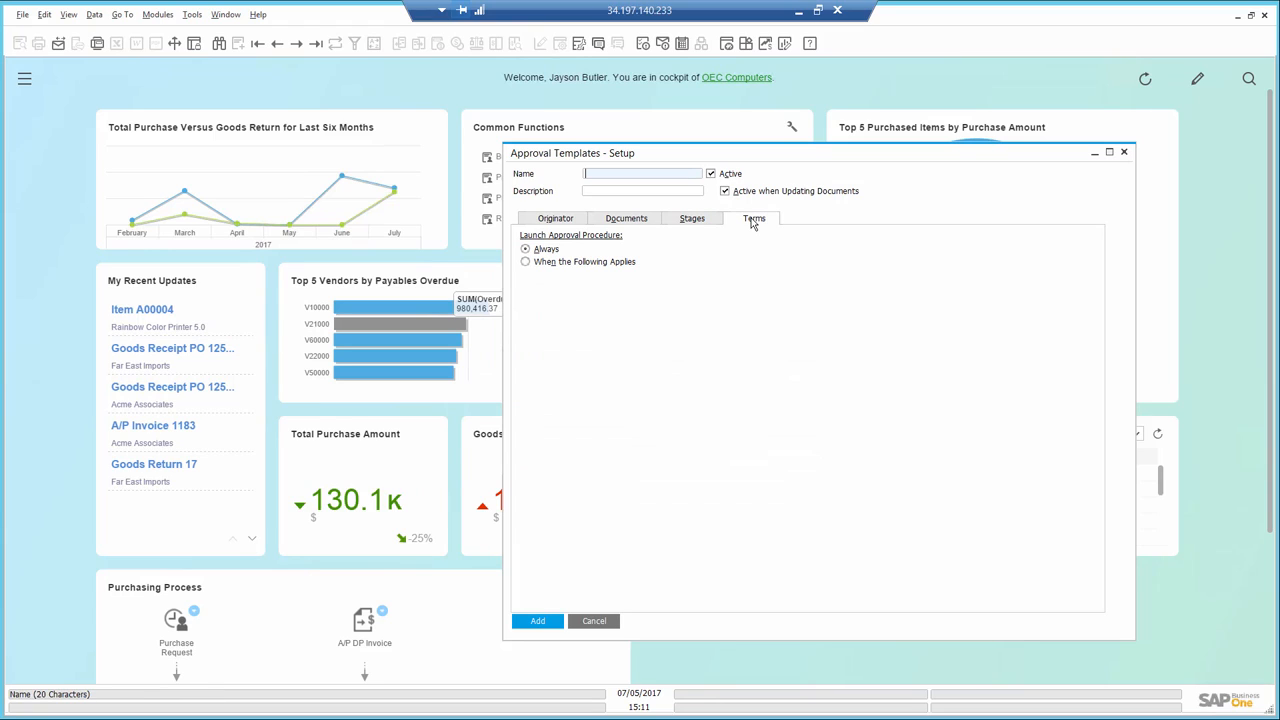
{"action": "left_click", "coordinate": [526, 263]}
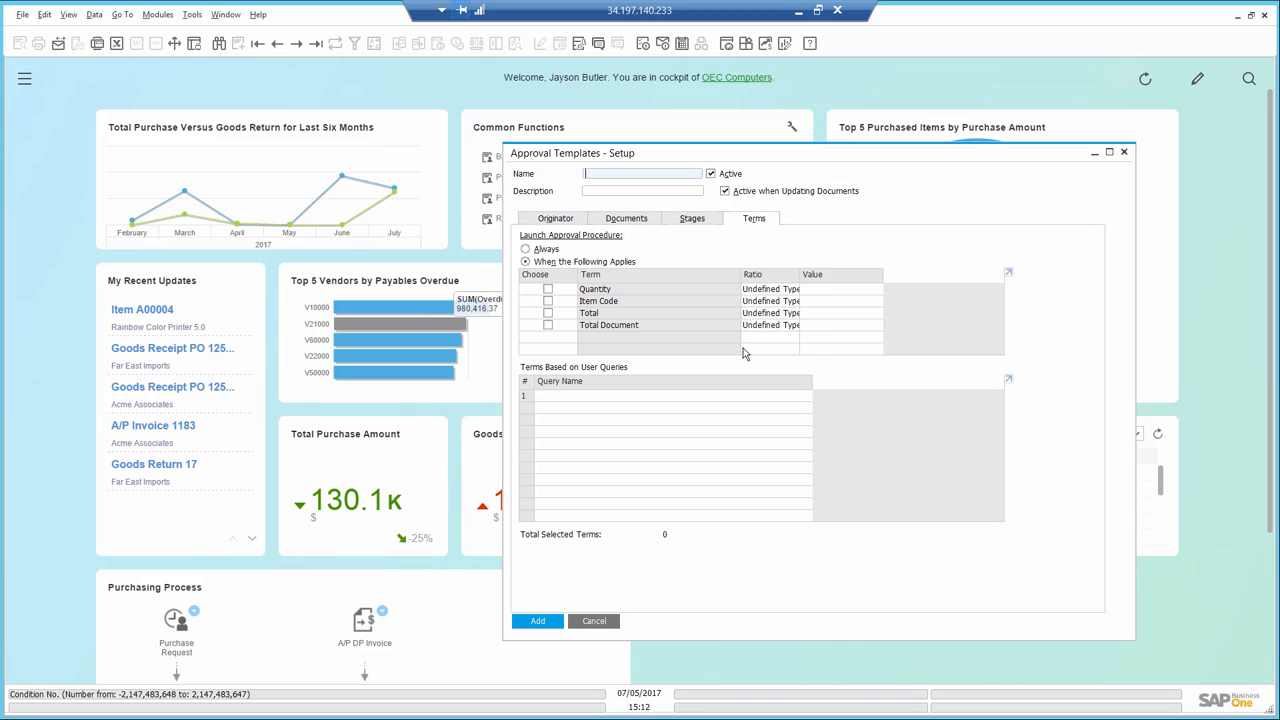
{"action": "left_click", "coordinate": [525, 250]}
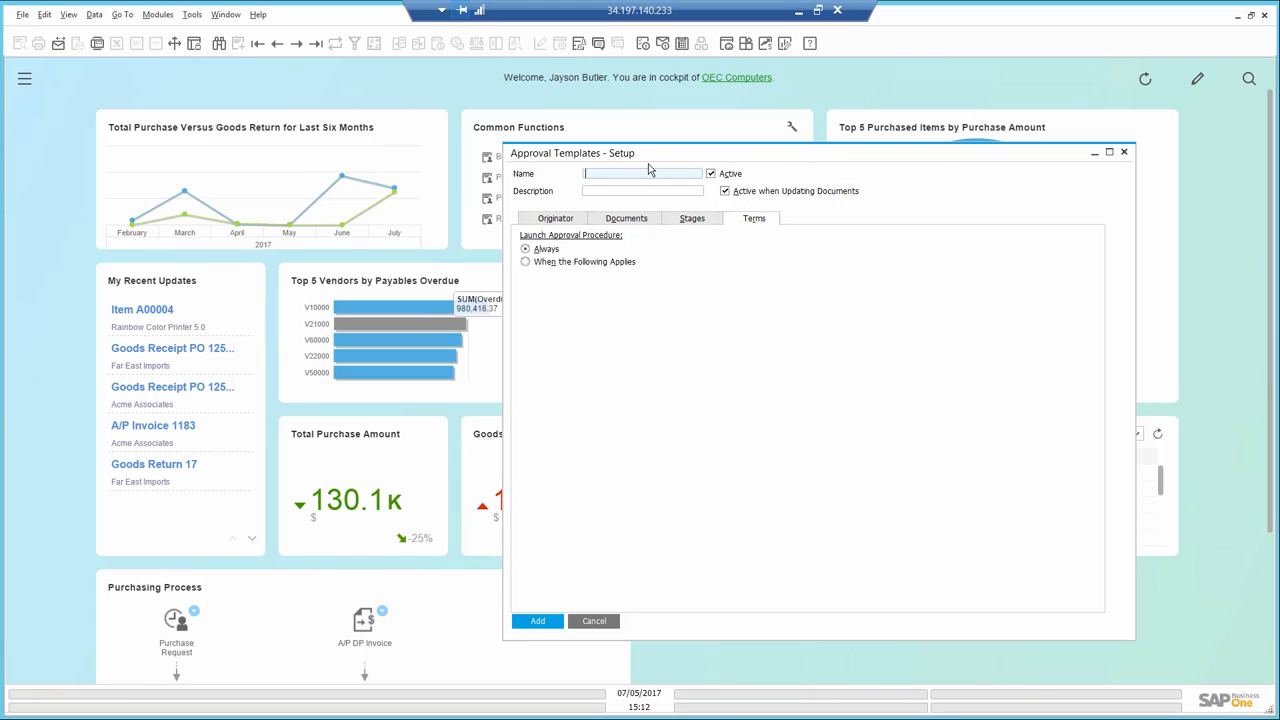
Name the approval template "Purchase request app", describe it as "Purchase request approval", and add it.
{"action": "type", "text": "Purchase request approval"}
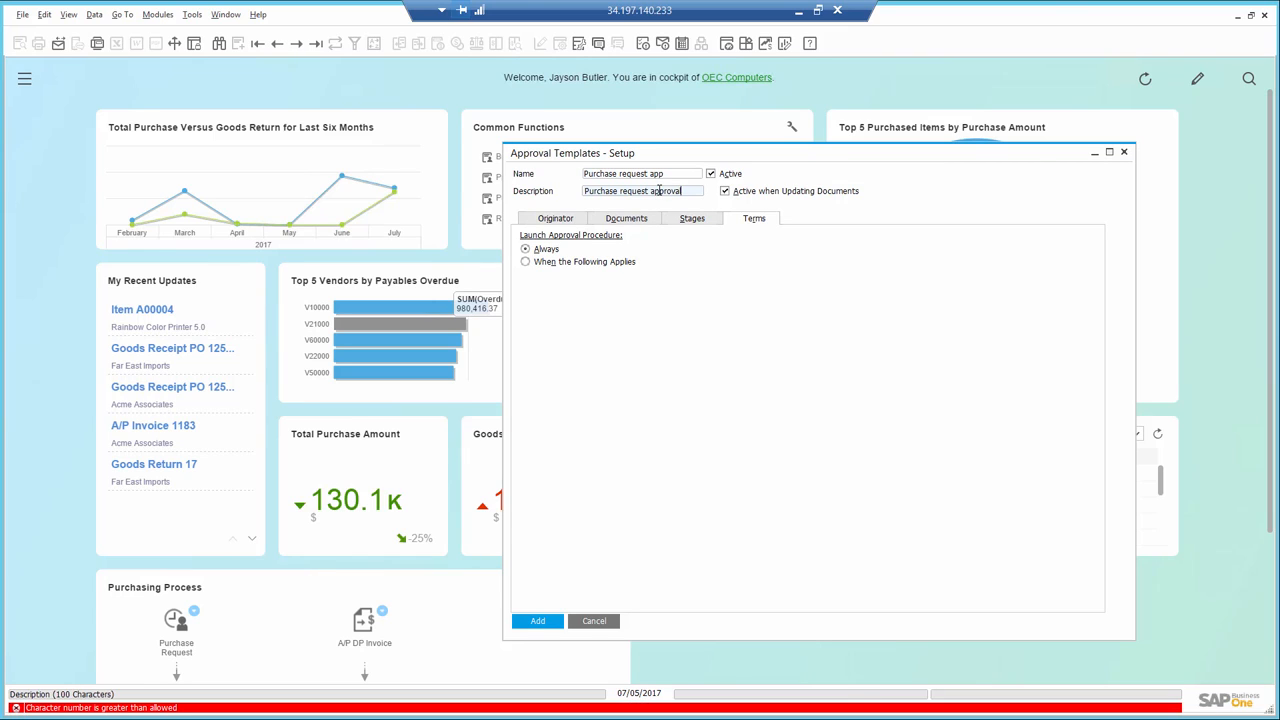
{"action": "left_click", "coordinate": [537, 621]}
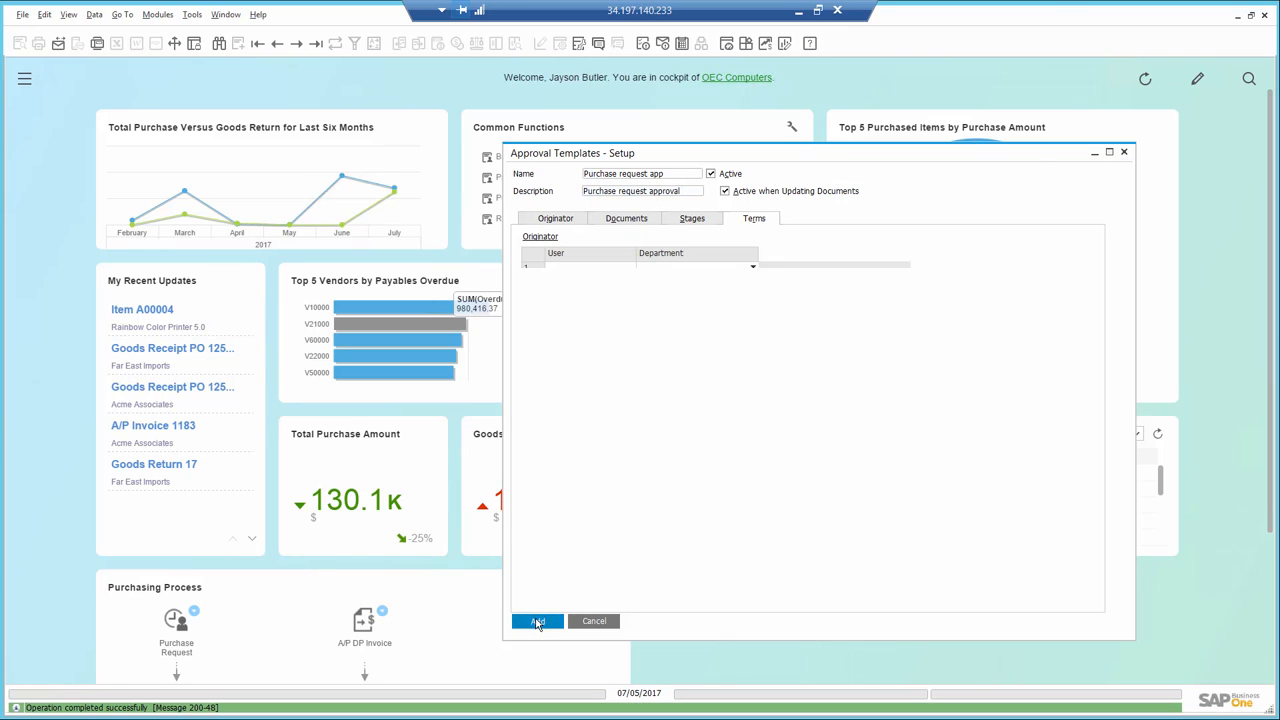
{"action": "left_click", "coordinate": [596, 619]}
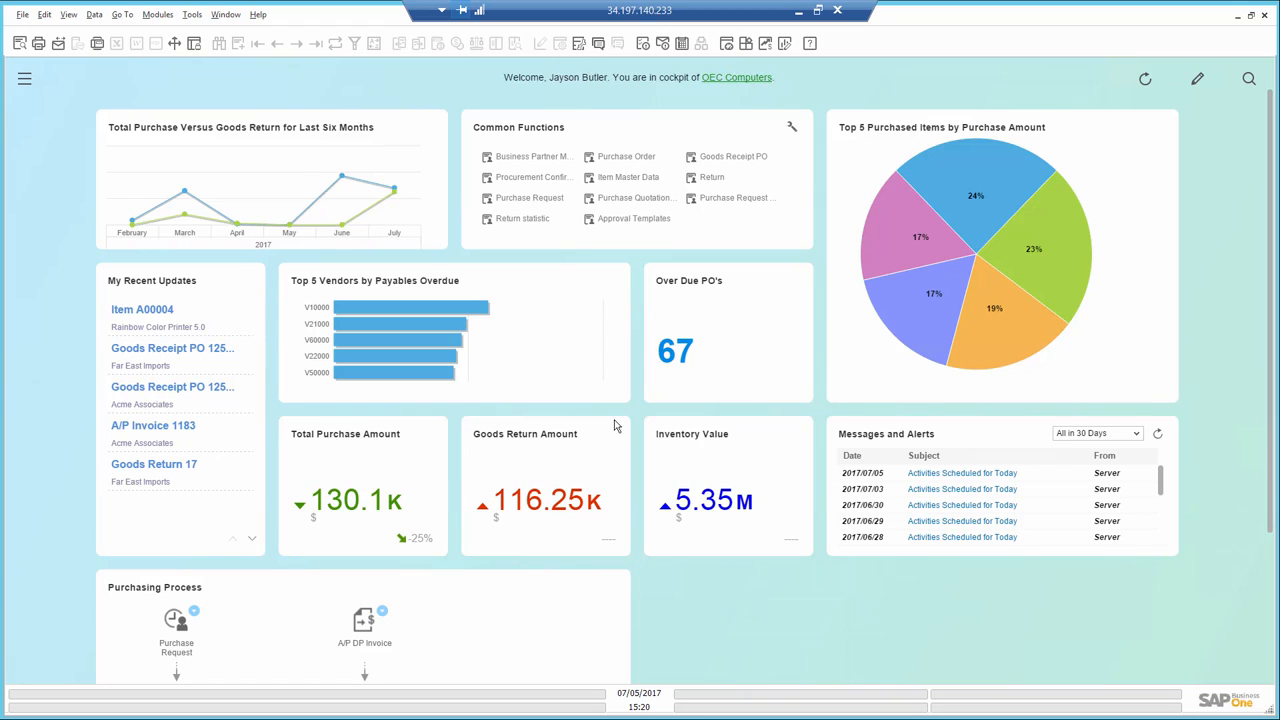
Start the Purchase Quotation Generation Wizard and load the existing New Printer parameter set.
{"action": "left_click", "coordinate": [626, 199]}
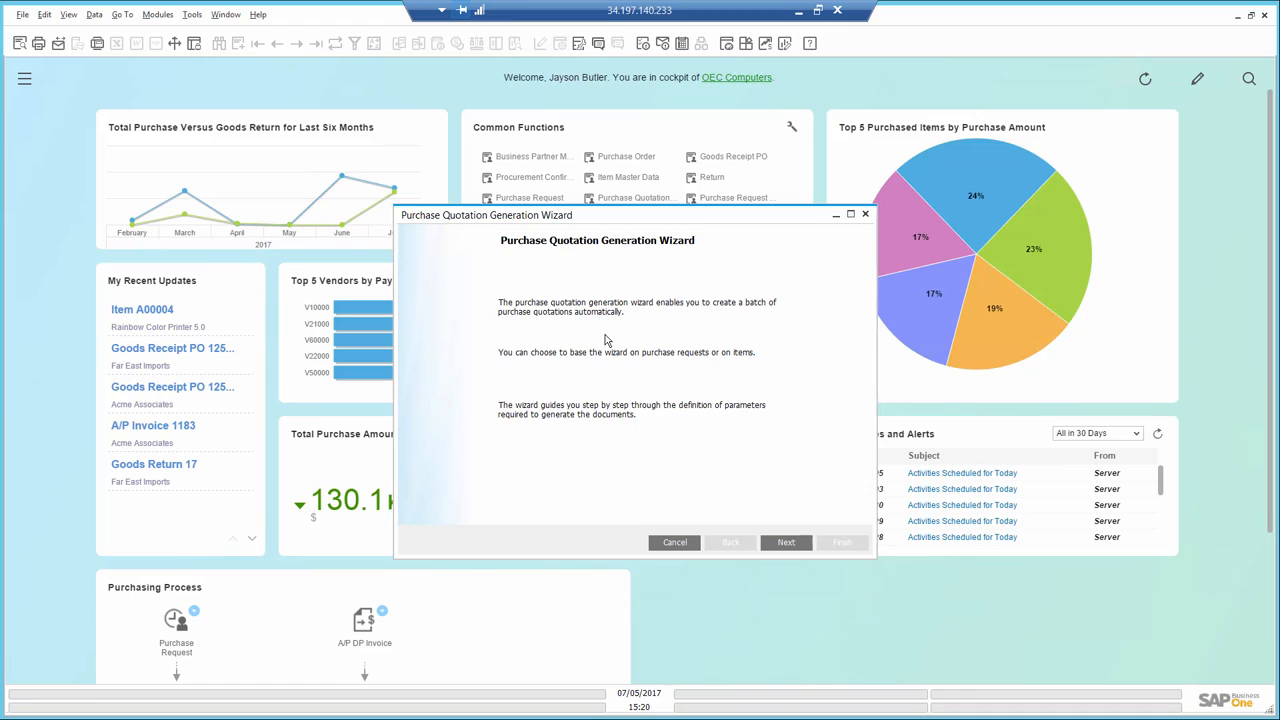
{"action": "left_click", "coordinate": [786, 542]}
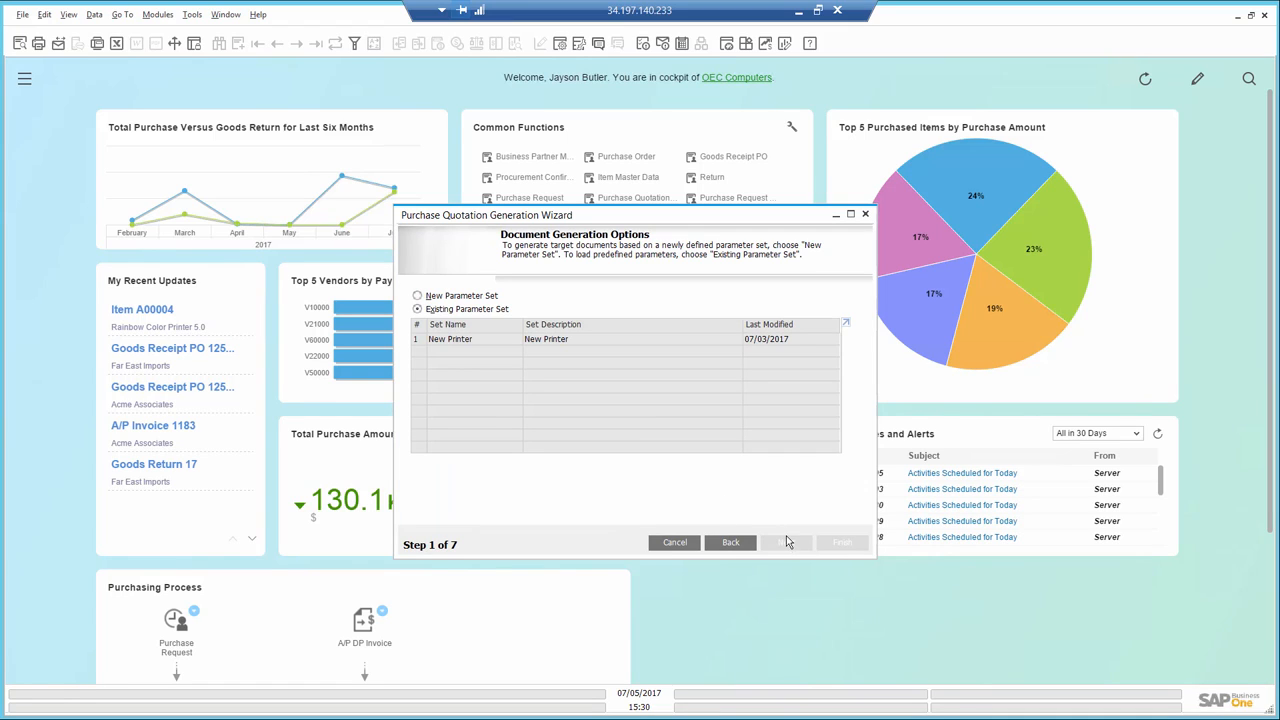
{"action": "left_click", "coordinate": [440, 342]}
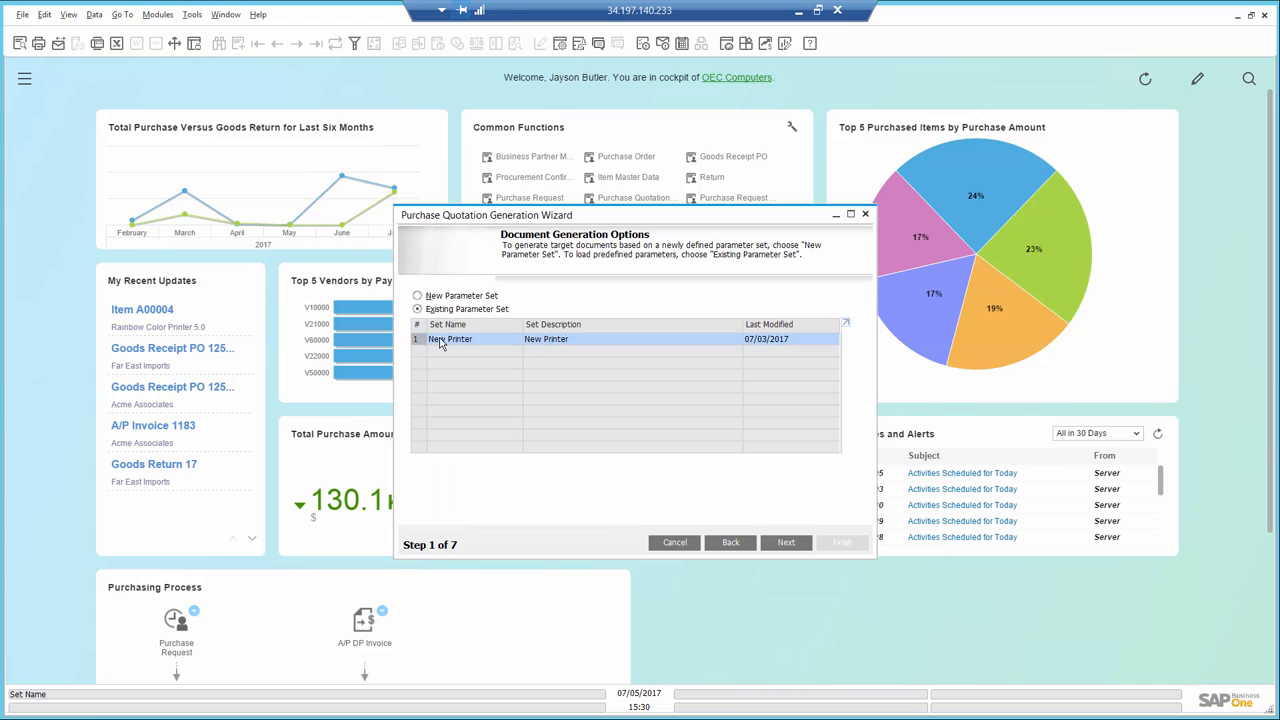
{"action": "left_click", "coordinate": [784, 545]}
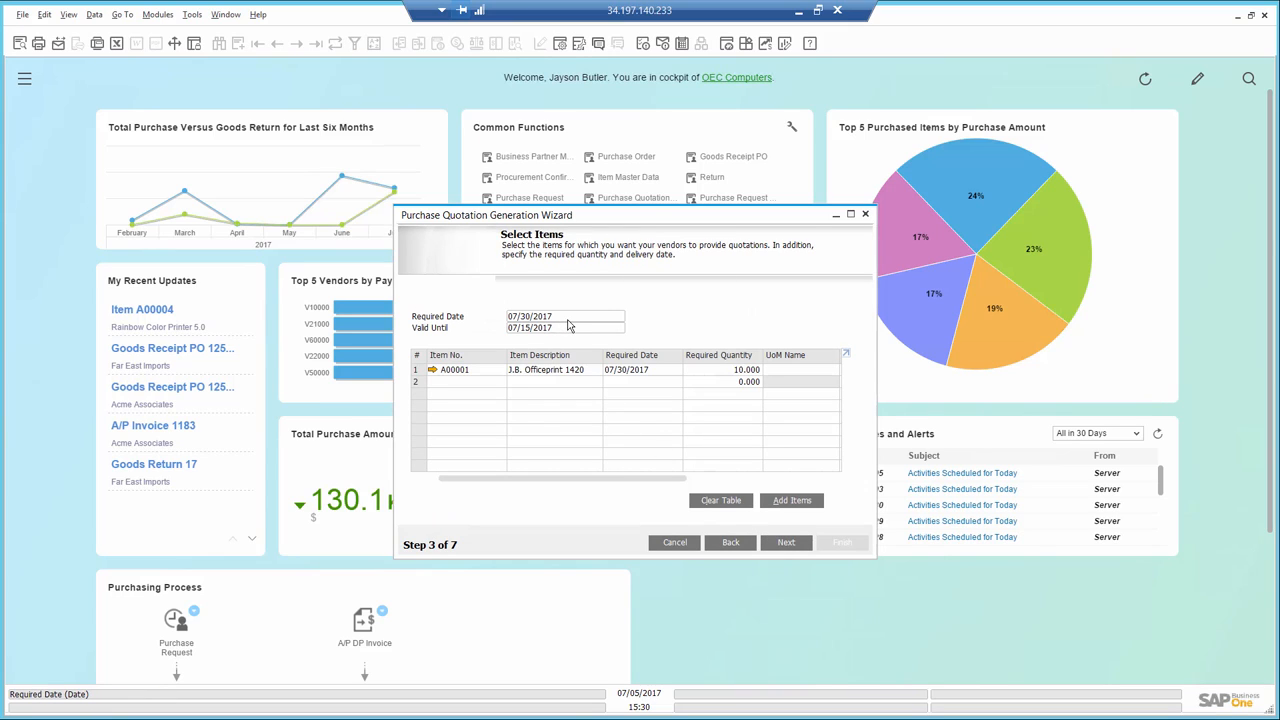
Check the valid-until date and required quantity for item A00001, and accept the quotation lines for Acme Associates, Far East Imports and Lasercom.
{"action": "left_click", "coordinate": [572, 327]}
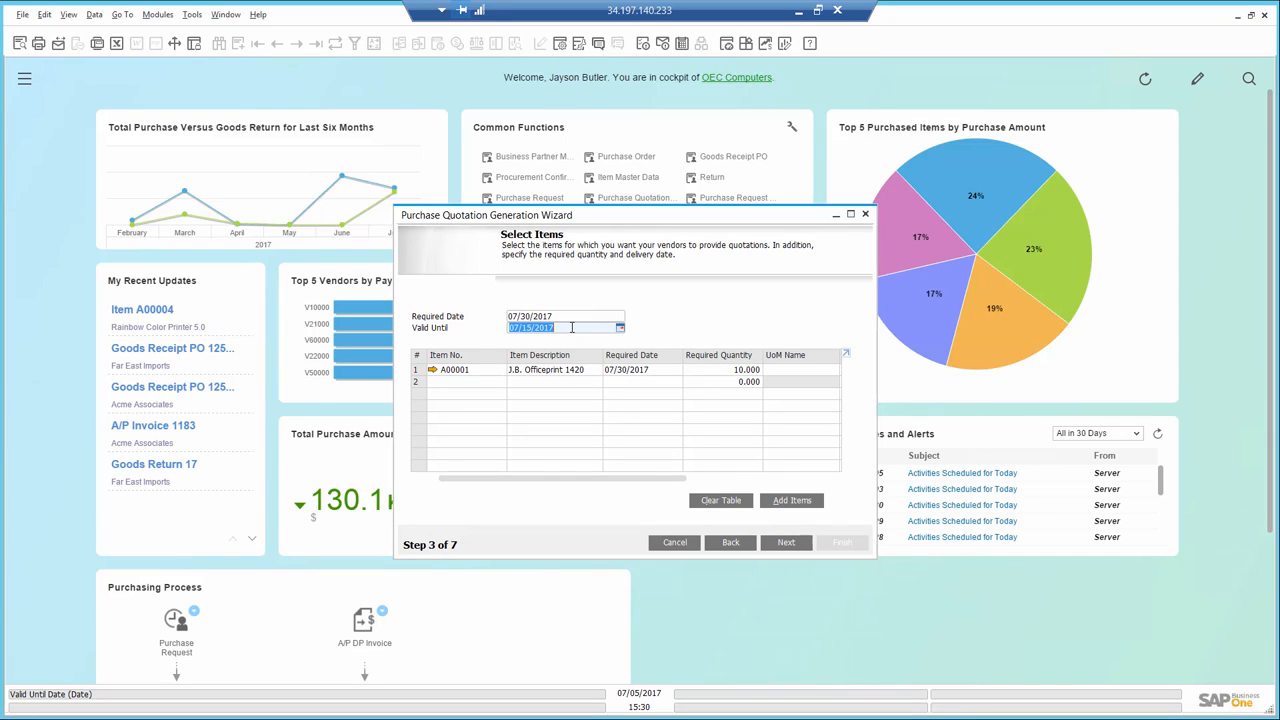
{"action": "left_click", "coordinate": [731, 372]}
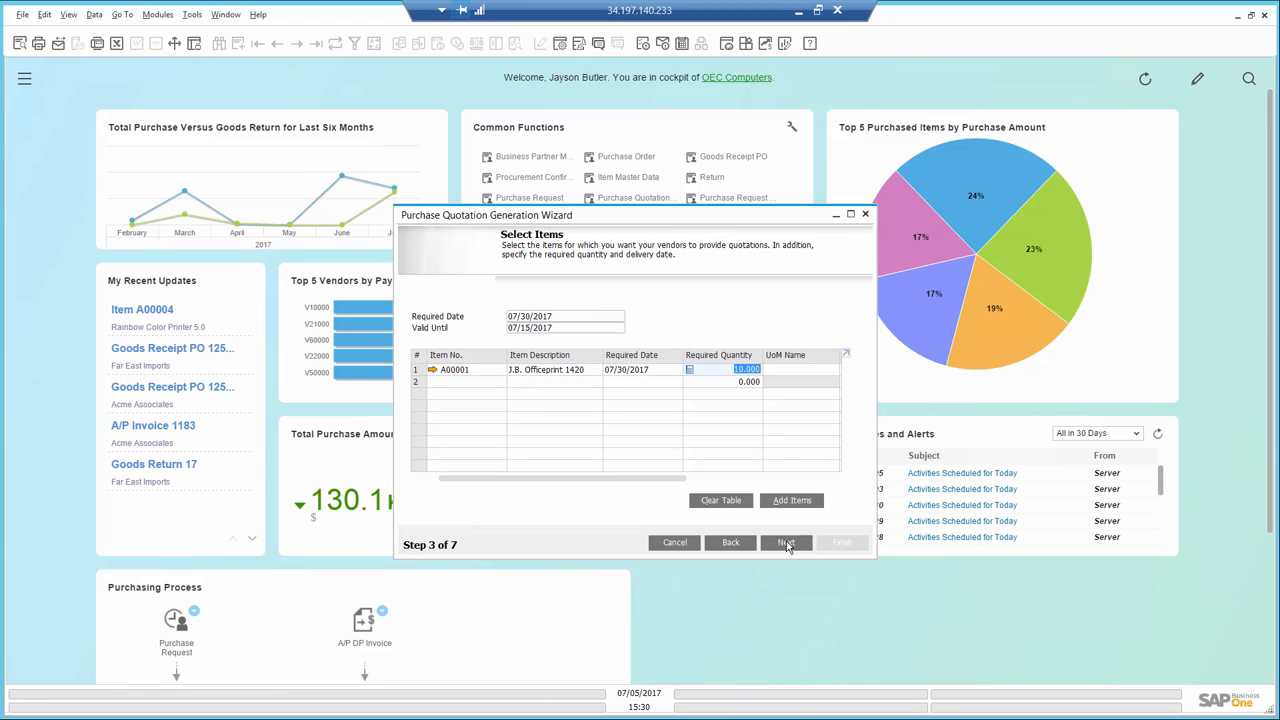
{"action": "left_click", "coordinate": [786, 543]}
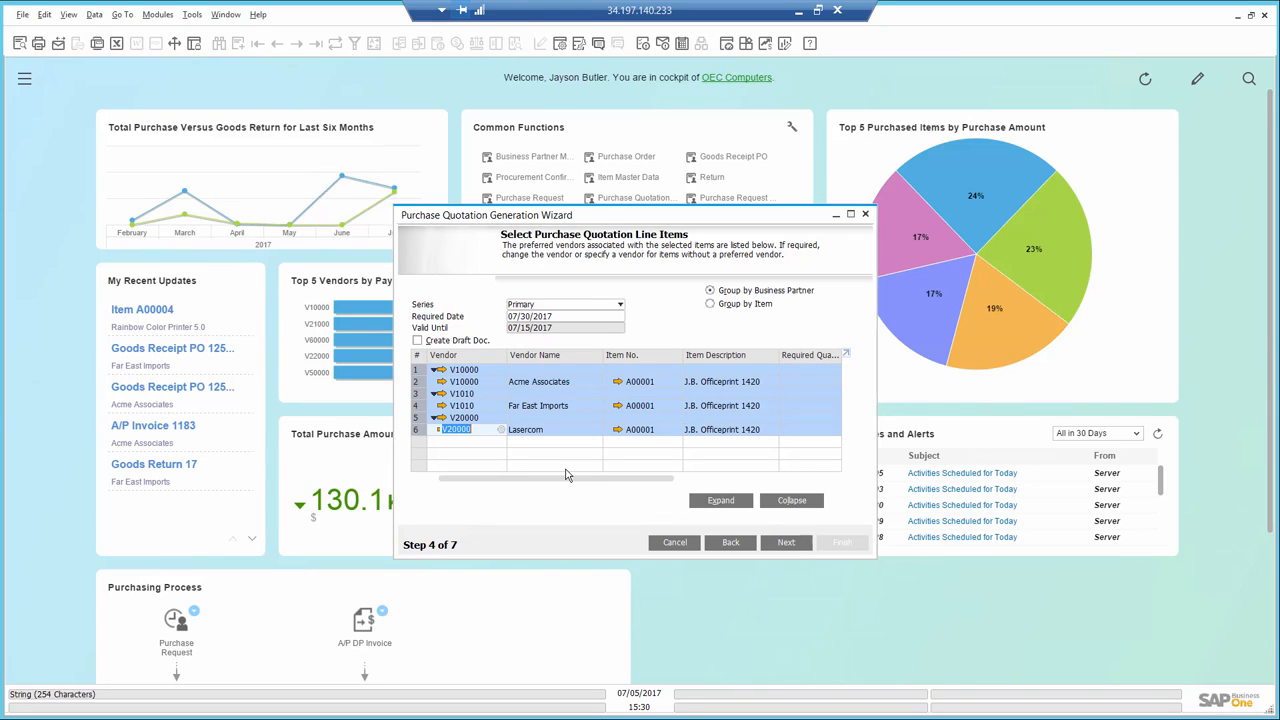
{"action": "left_click", "coordinate": [783, 544]}
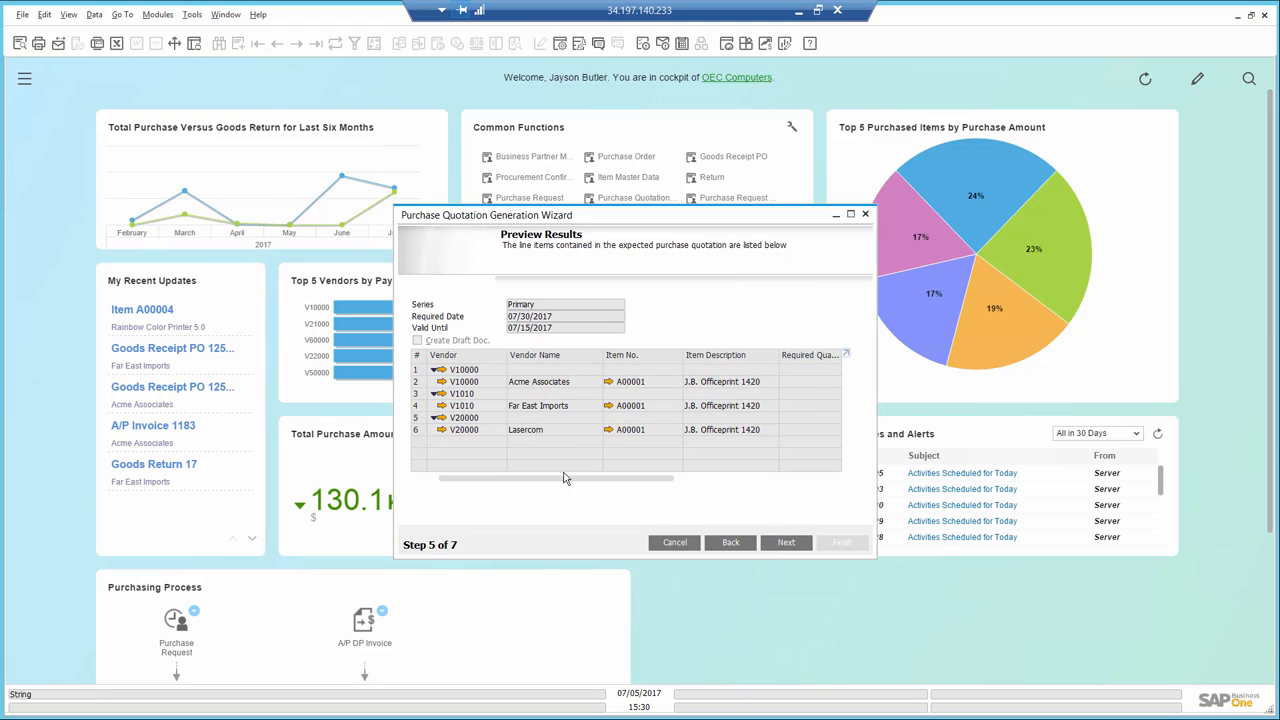
Save the New Printer parameter set and execute it to generate the purchase quotations, skipping to the next vendor on errors.
{"action": "left_click", "coordinate": [785, 543]}
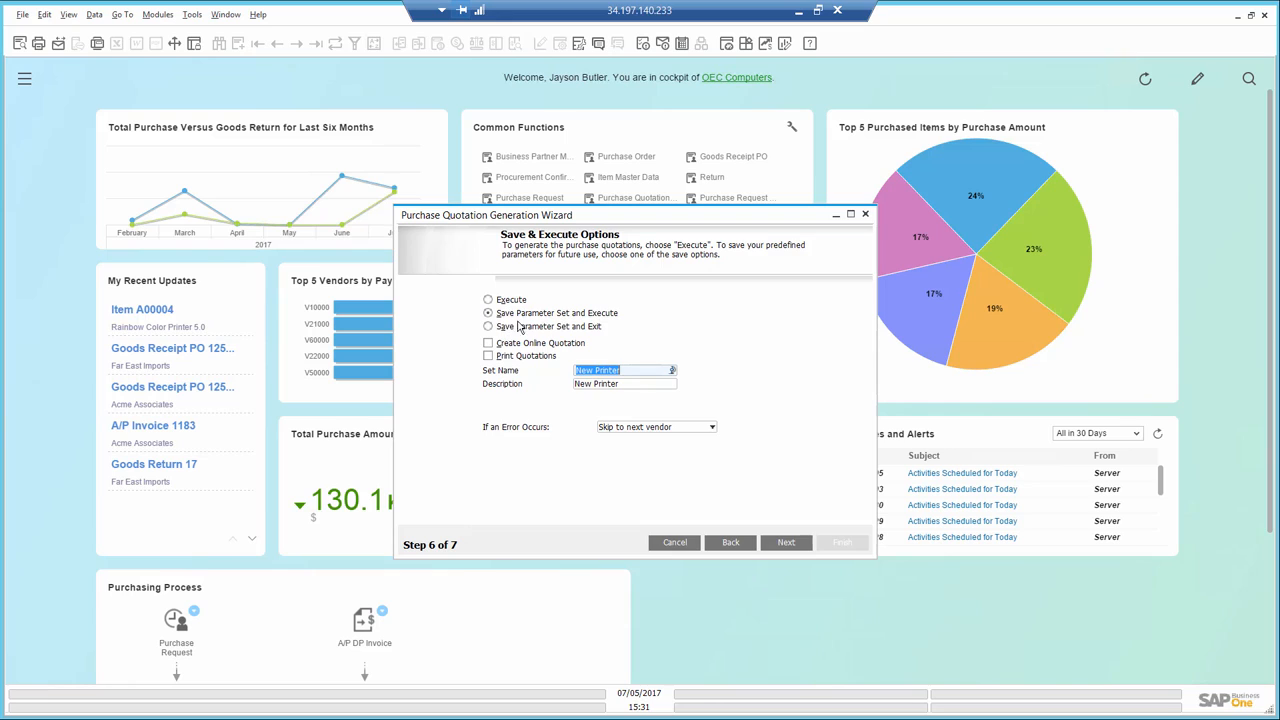
{"action": "left_click", "coordinate": [779, 544]}
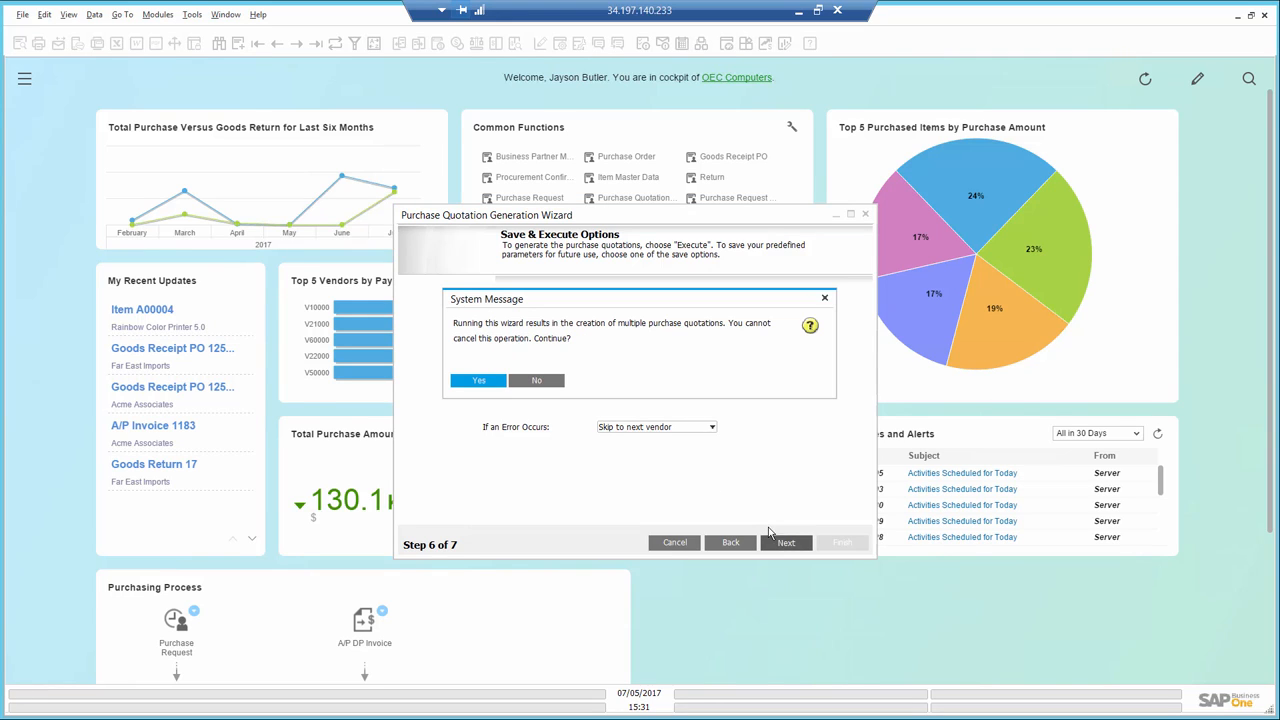
{"action": "left_click", "coordinate": [485, 385]}
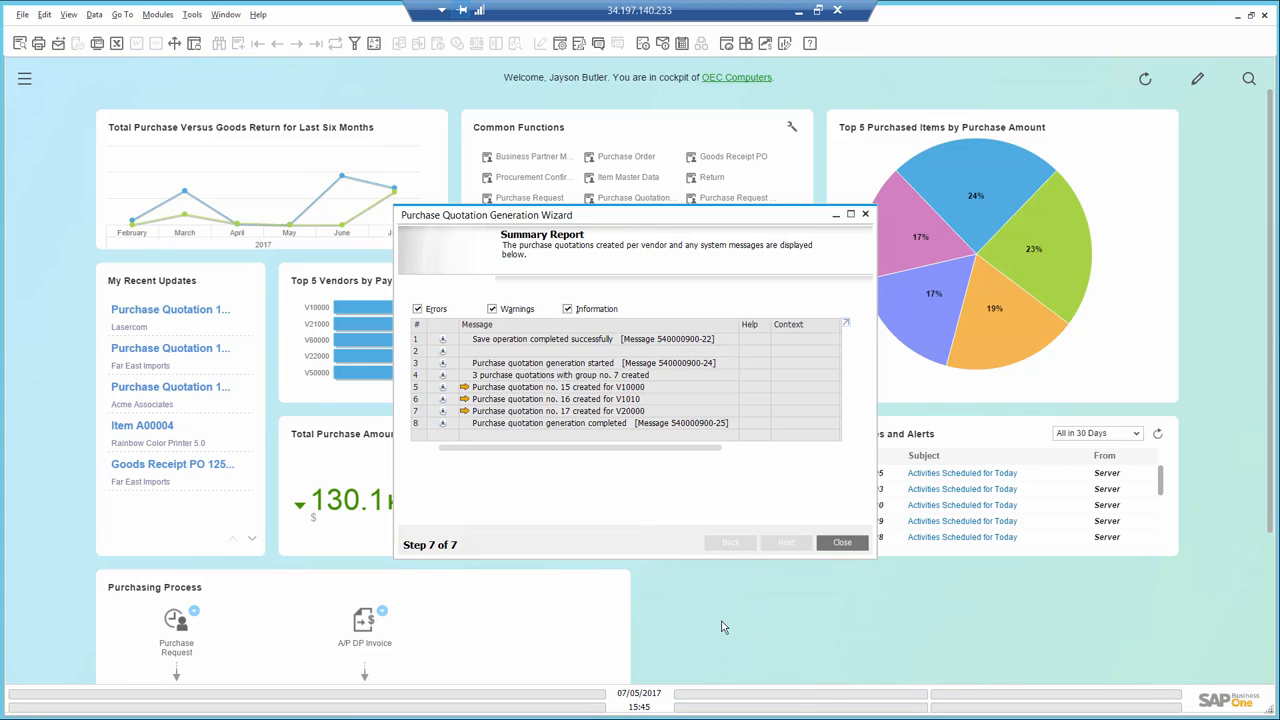
Record the Acme Associates quotation for A00001 with quoted date 07/30/2017, quoted quantity 10 and unit price $300, and save it.
{"action": "left_click", "coordinate": [464, 387]}
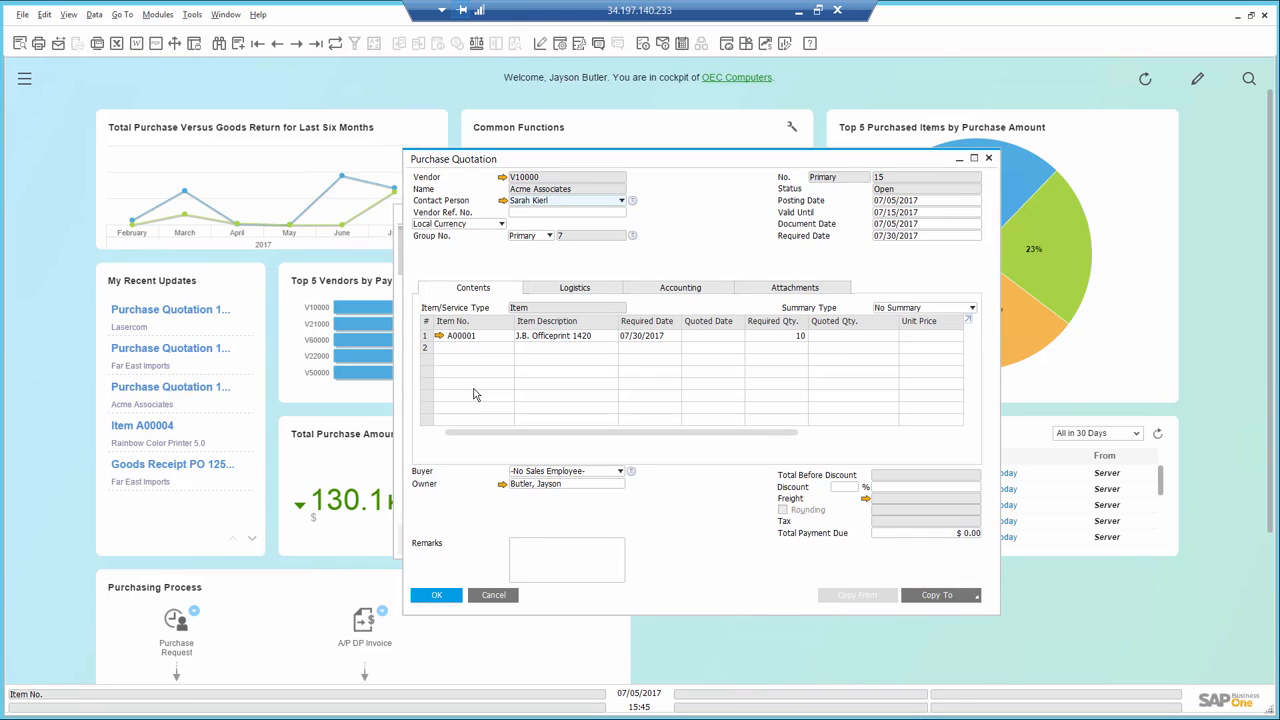
{"action": "left_click", "coordinate": [702, 339]}
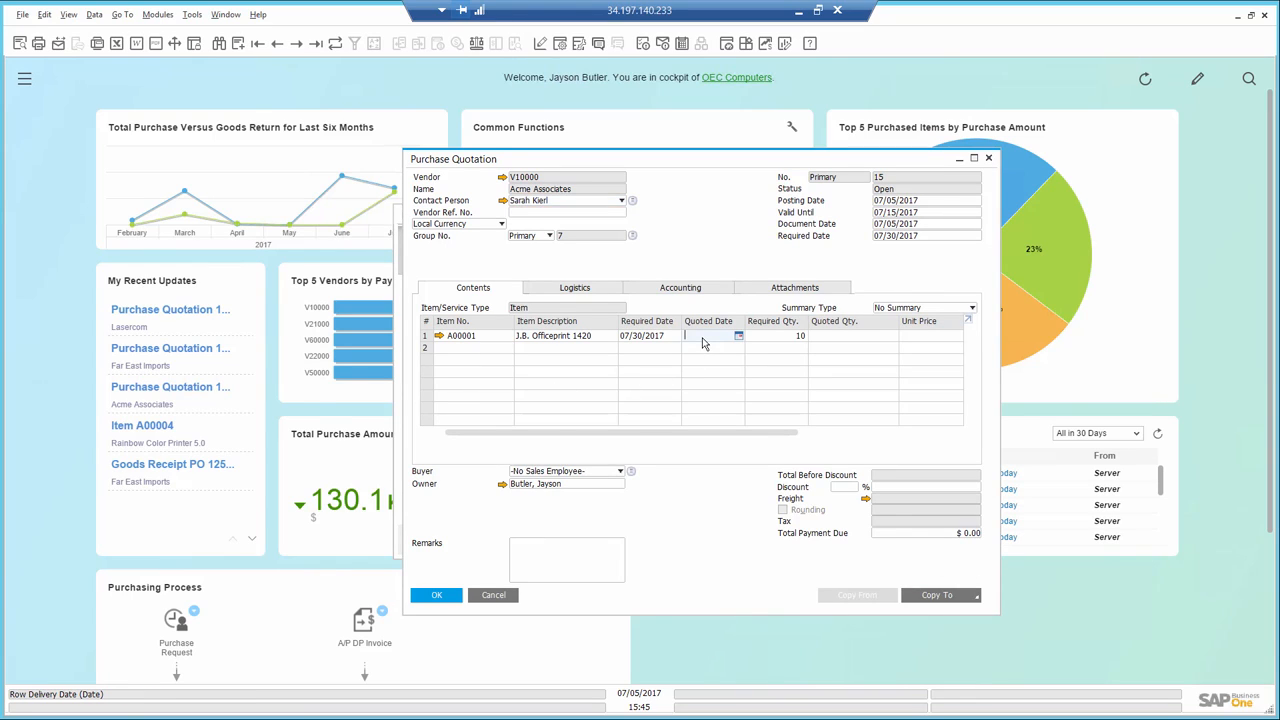
{"action": "type", "text": "30"}
{"action": "key", "text": "Tab"}
{"action": "key", "text": "Tab"}
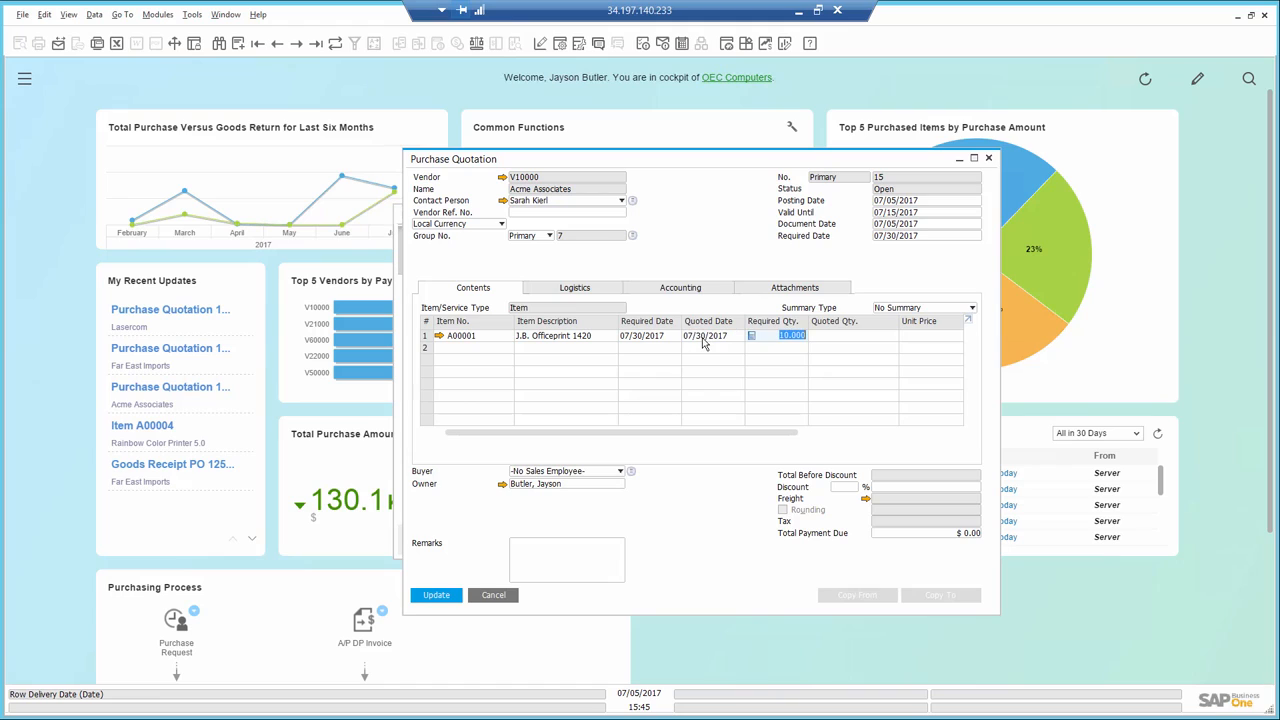
{"action": "type", "text": "10"}
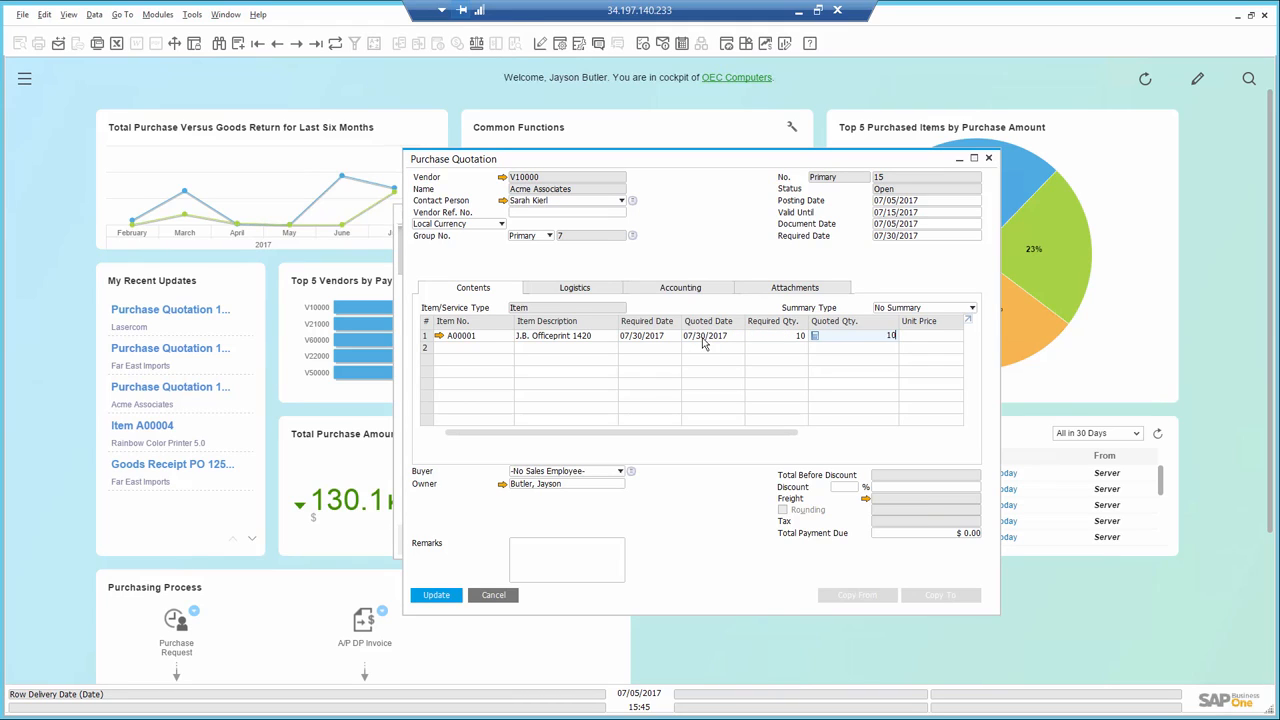
{"action": "key", "text": "Tab"}
{"action": "type", "text": "300"}
{"action": "left_click", "coordinate": [446, 597]}
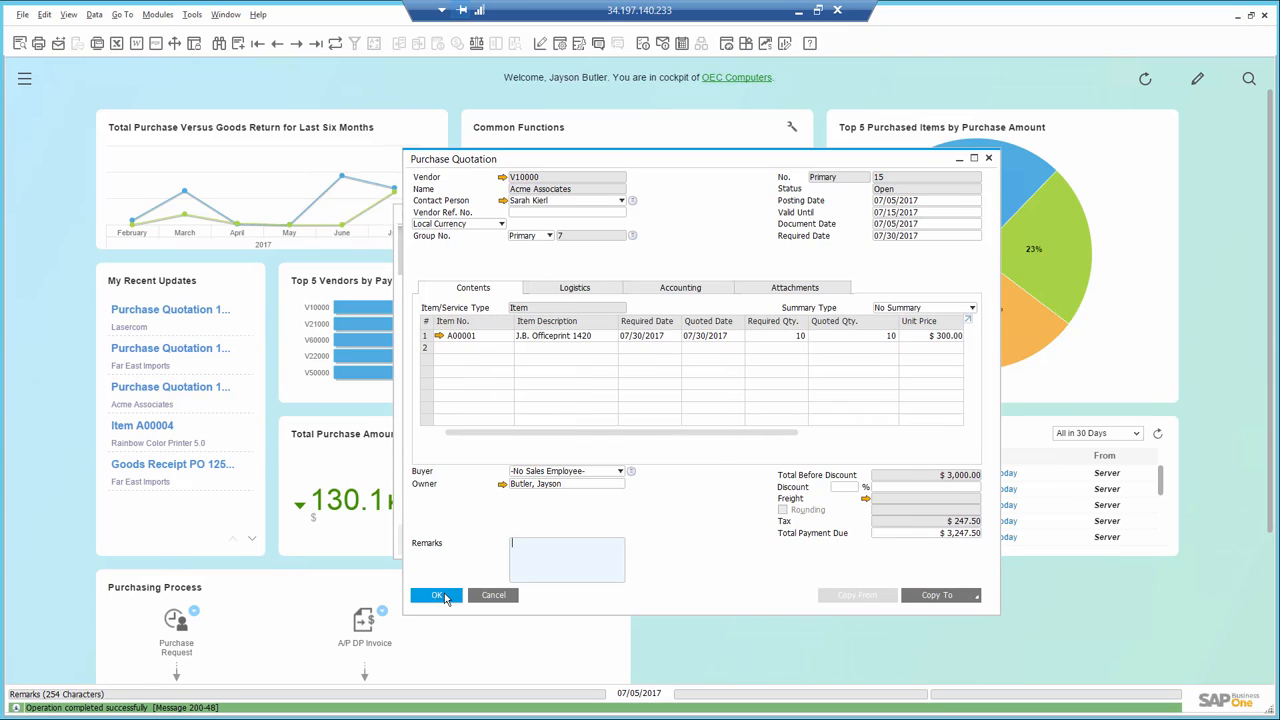
{"action": "left_click", "coordinate": [437, 596]}
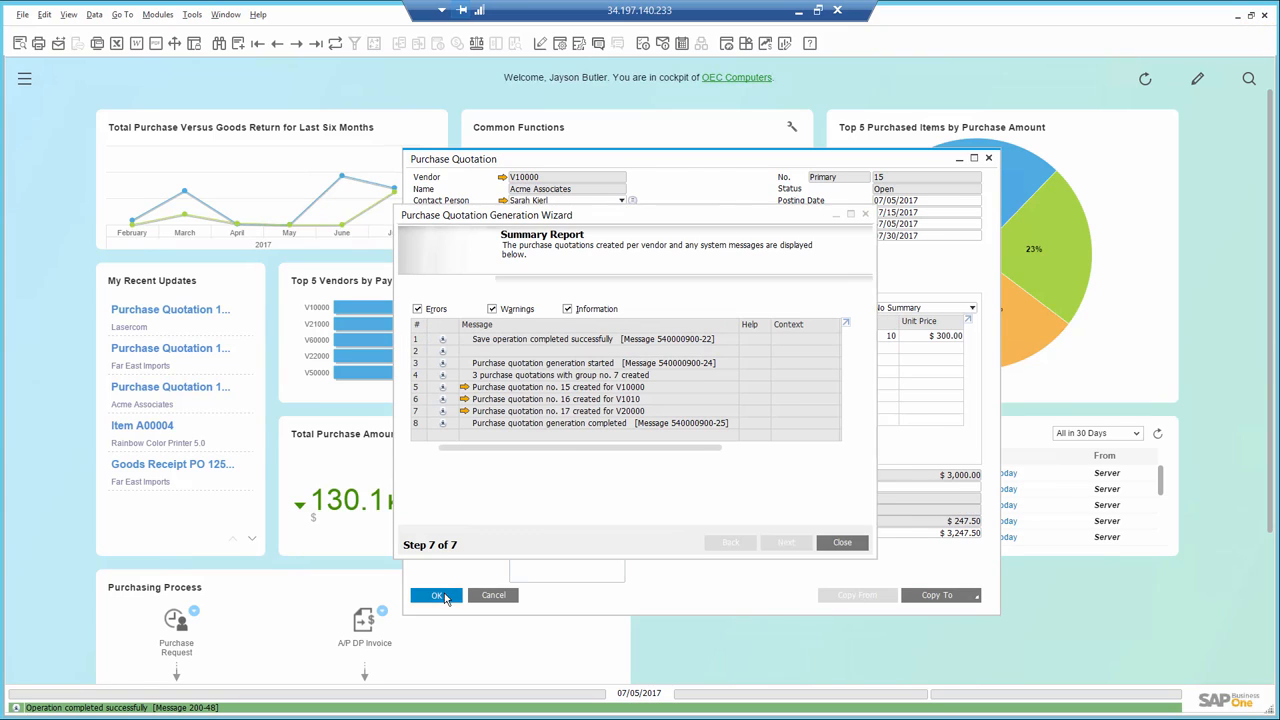
Record the Far East Imports quotation for A00001 with quoted date 07/30/2017, quoted quantity 8 and unit price $280, and save it.
{"action": "left_click", "coordinate": [464, 400]}
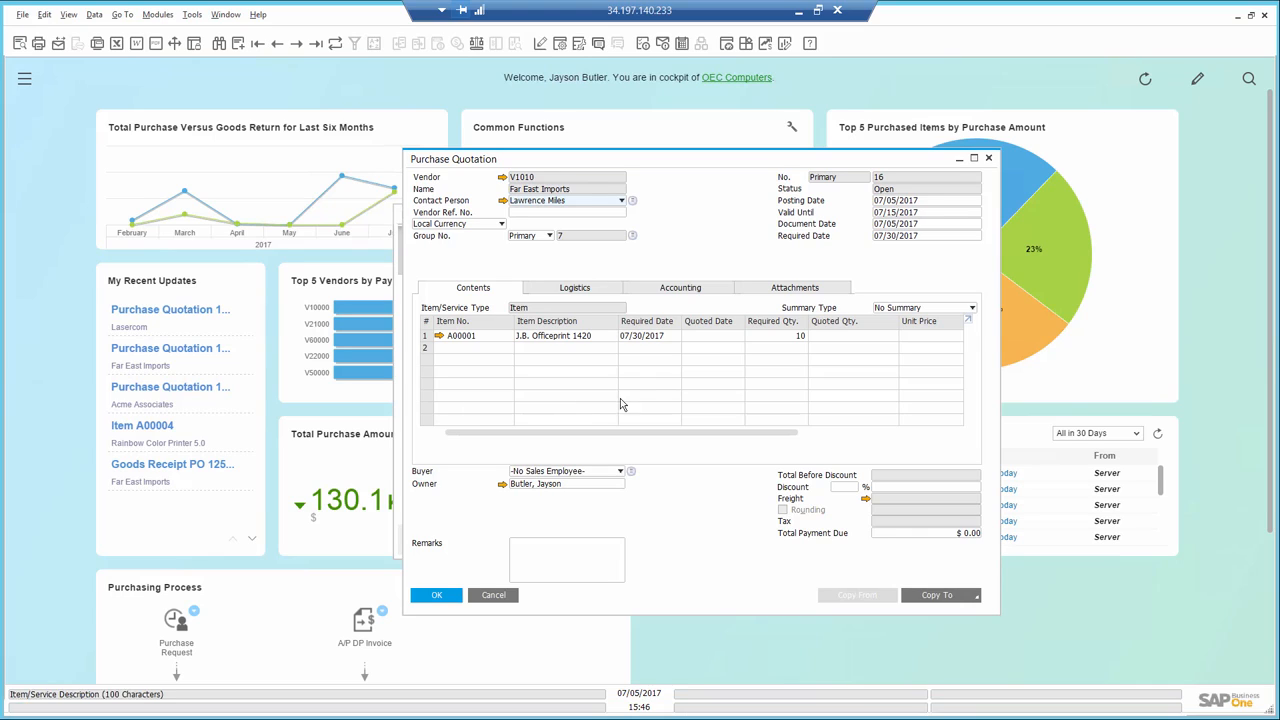
{"action": "left_click", "coordinate": [696, 335]}
{"action": "type", "text": "30"}
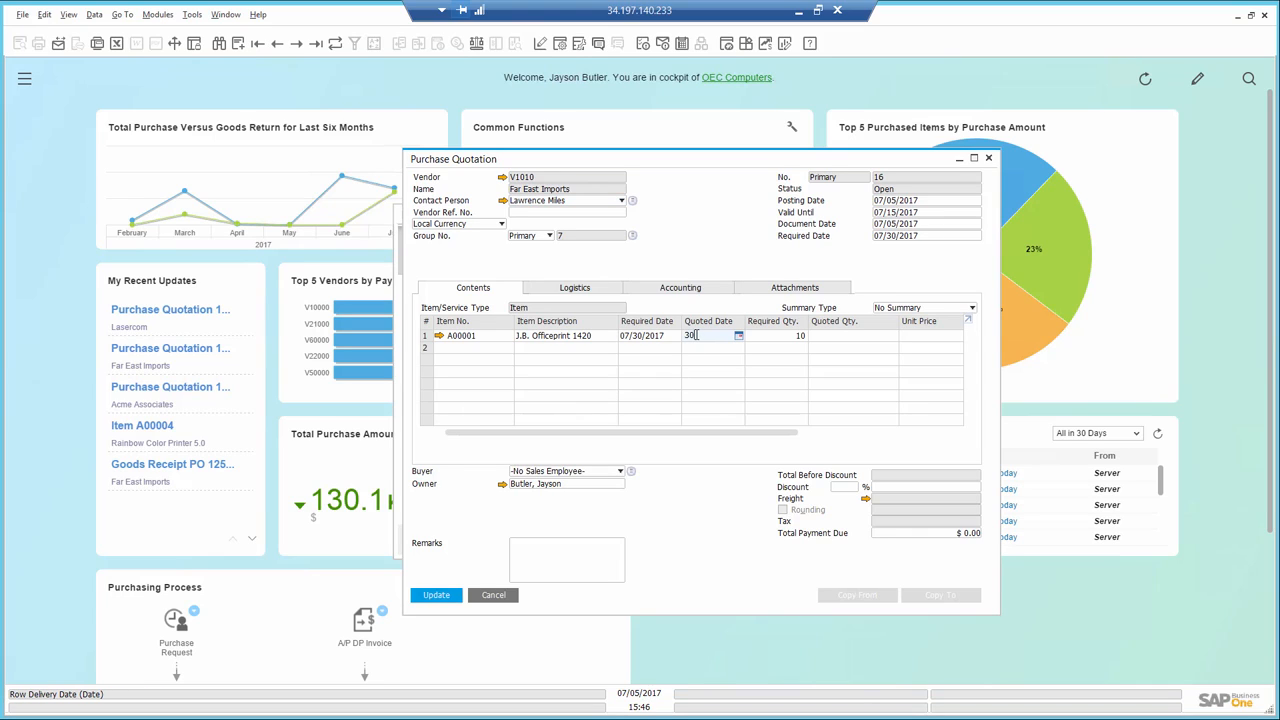
{"action": "key", "text": "Tab"}
{"action": "key", "text": "Tab"}
{"action": "key", "text": "Tab"}
{"action": "type", "text": "8"}
{"action": "key", "text": "Tab"}
{"action": "type", "text": "280"}
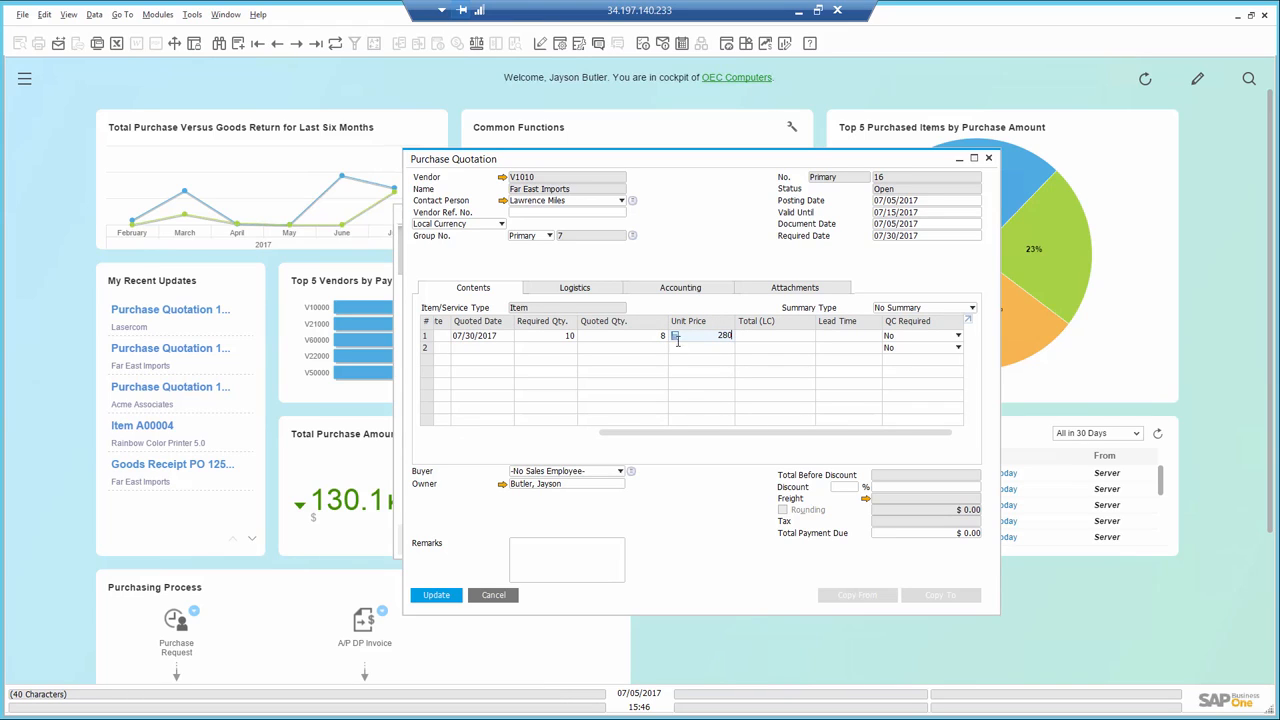
{"action": "left_click", "coordinate": [436, 595]}
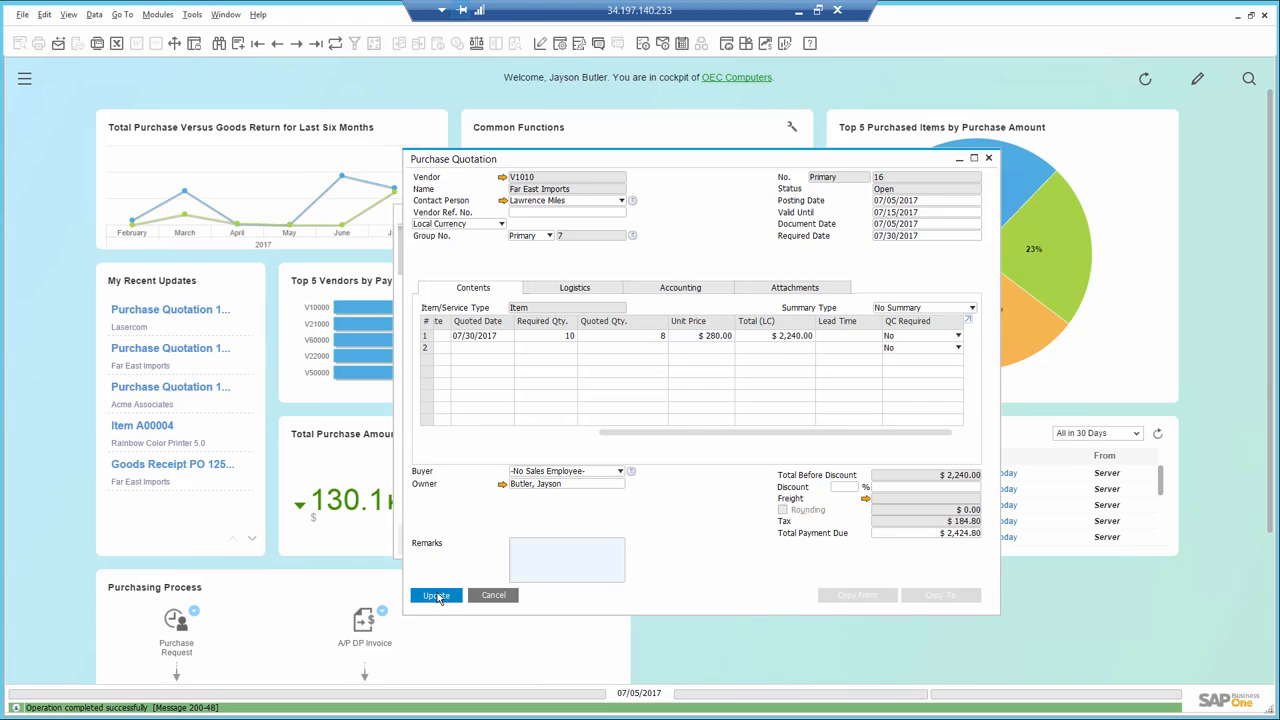
{"action": "left_click", "coordinate": [436, 595]}
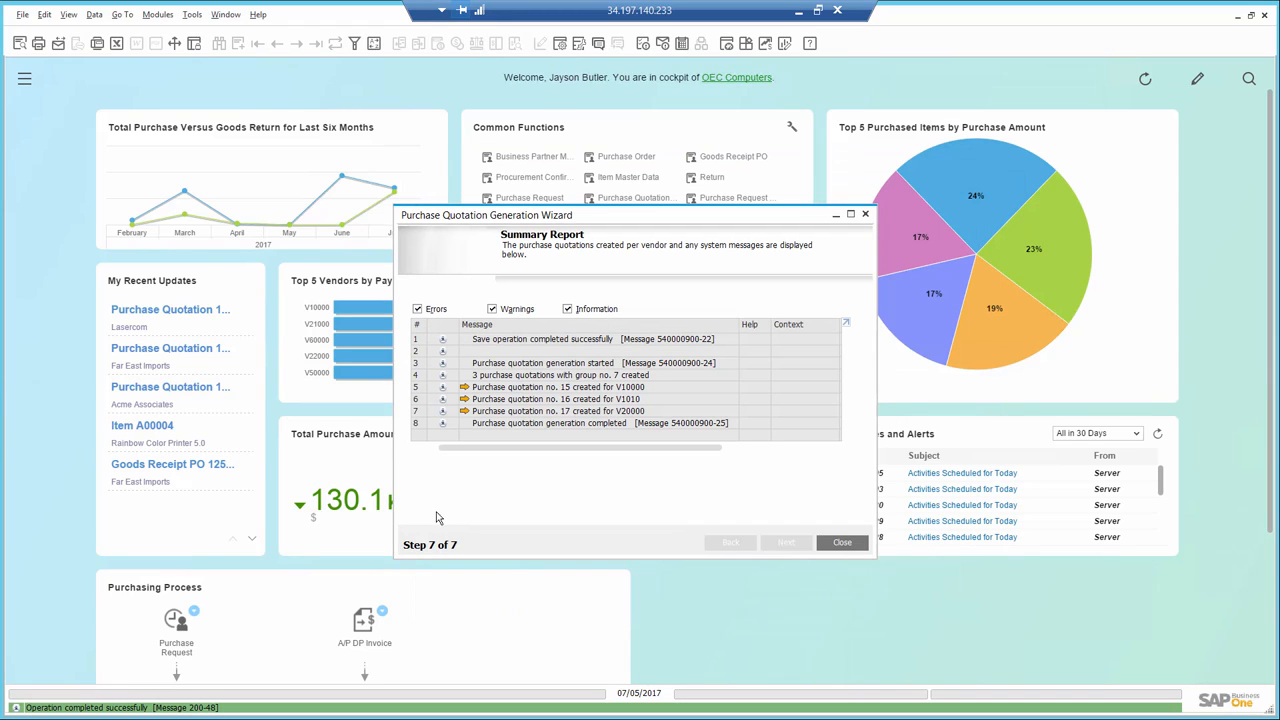
Record the Lasercom quotation for A00001 with quoted date 08/05/2017, quoted quantity 10 and unit price $250, and save it.
{"action": "left_click", "coordinate": [464, 412]}
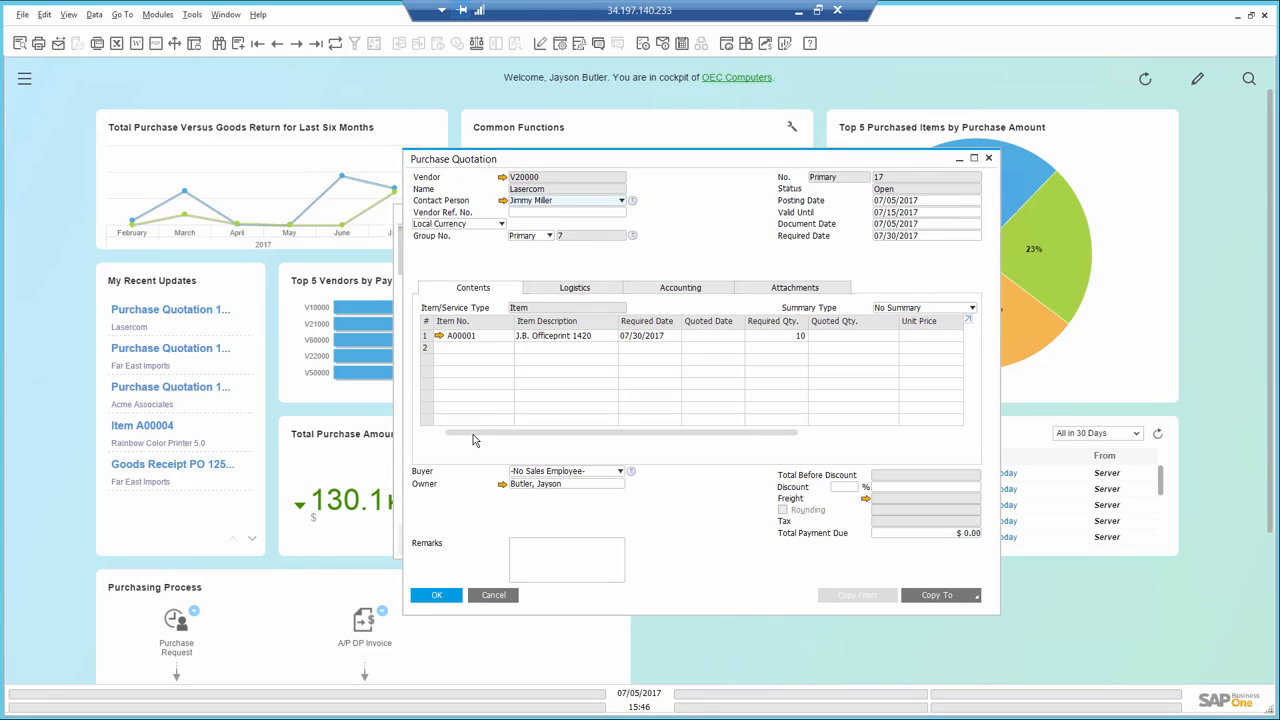
{"action": "left_click", "coordinate": [699, 338]}
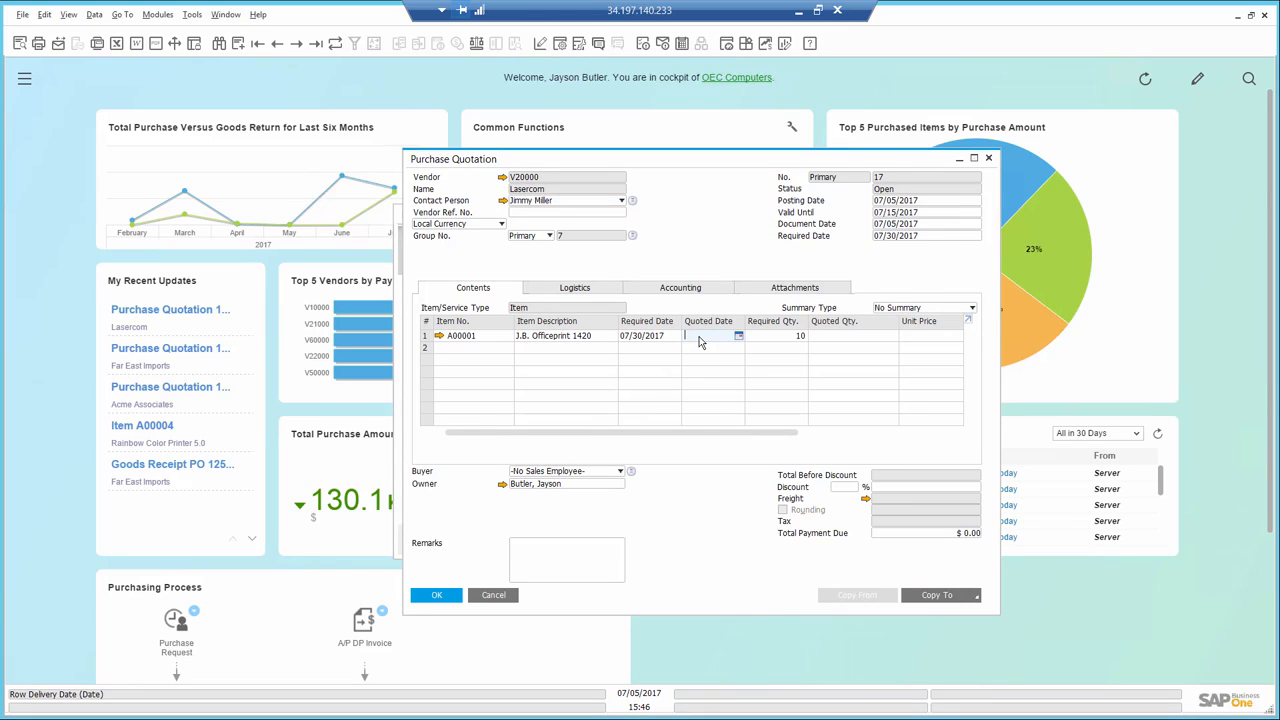
{"action": "type", "text": "0"}
{"action": "type", "text": "8/0"}
{"action": "type", "text": "5"}
{"action": "key", "text": "Tab"}
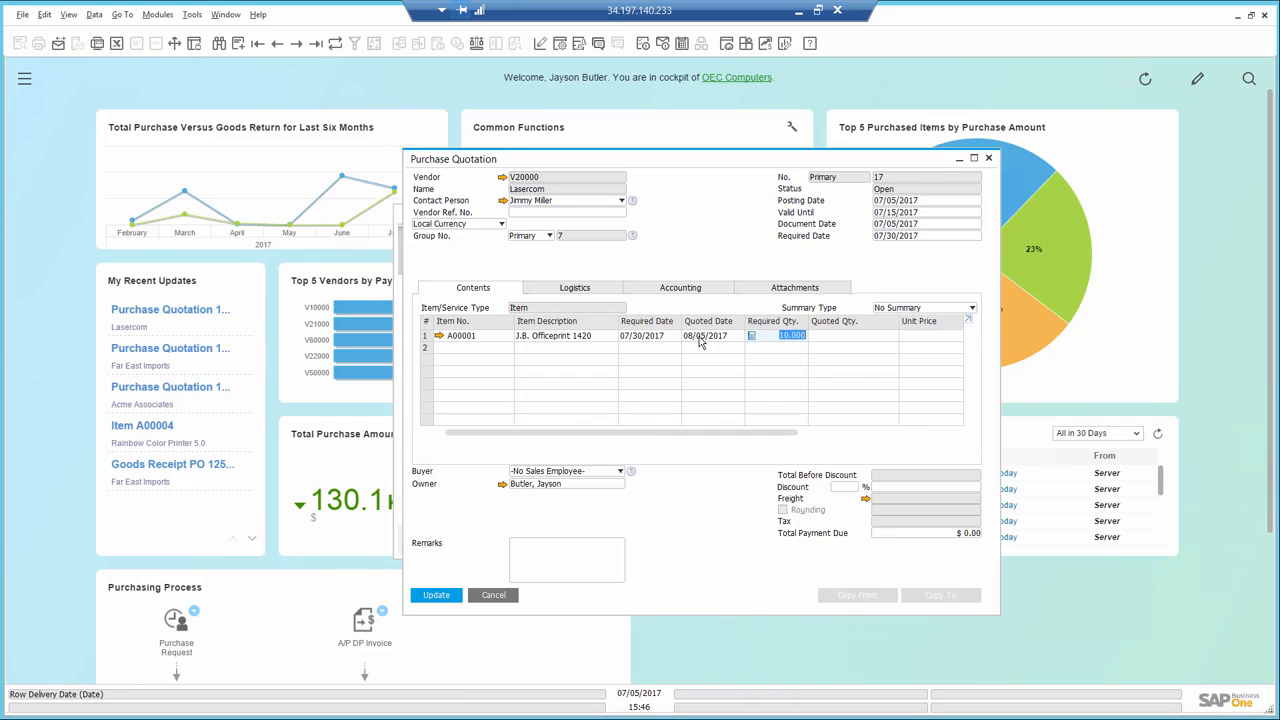
{"action": "type", "text": "10"}
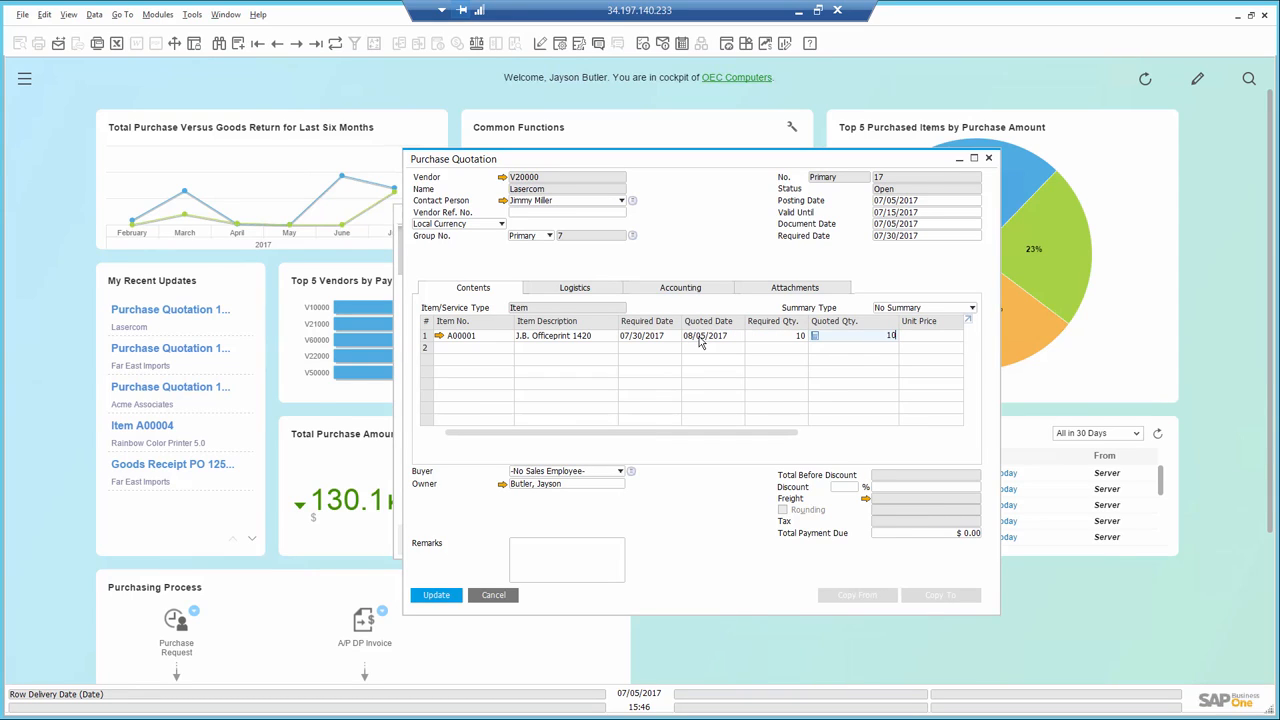
{"action": "key", "text": "Tab"}
{"action": "type", "text": "250"}
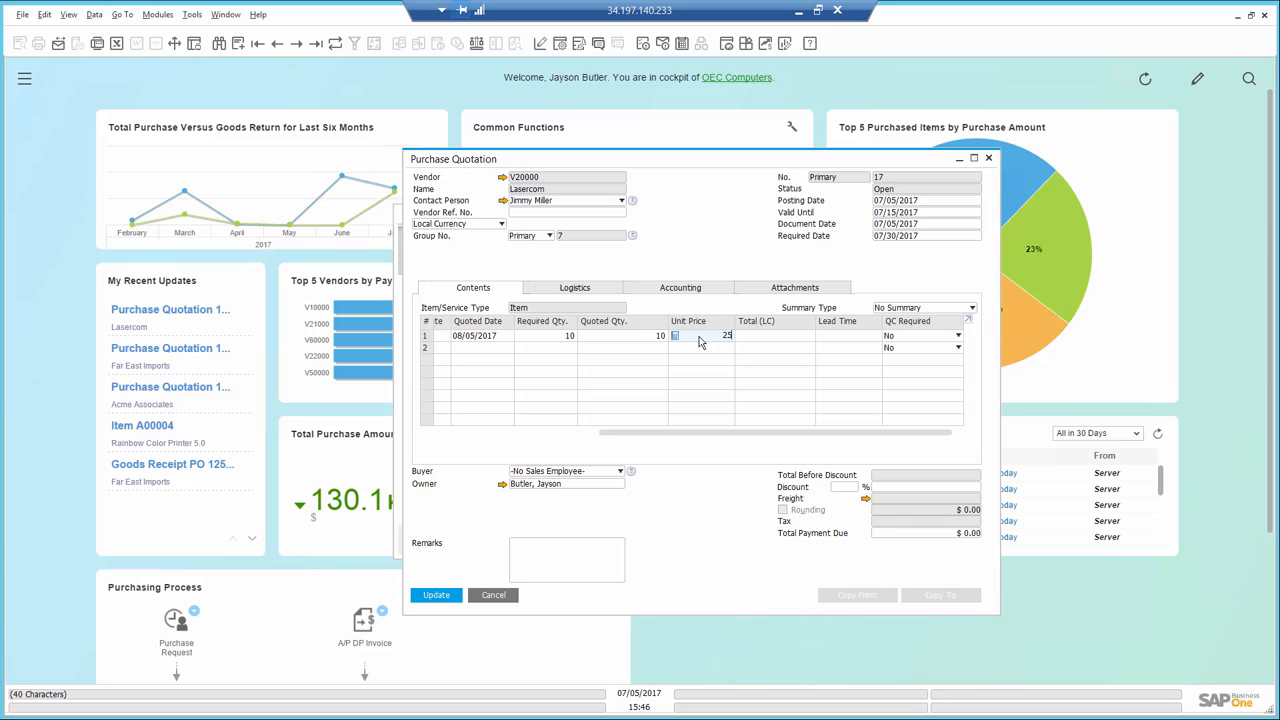
{"action": "left_click", "coordinate": [433, 596]}
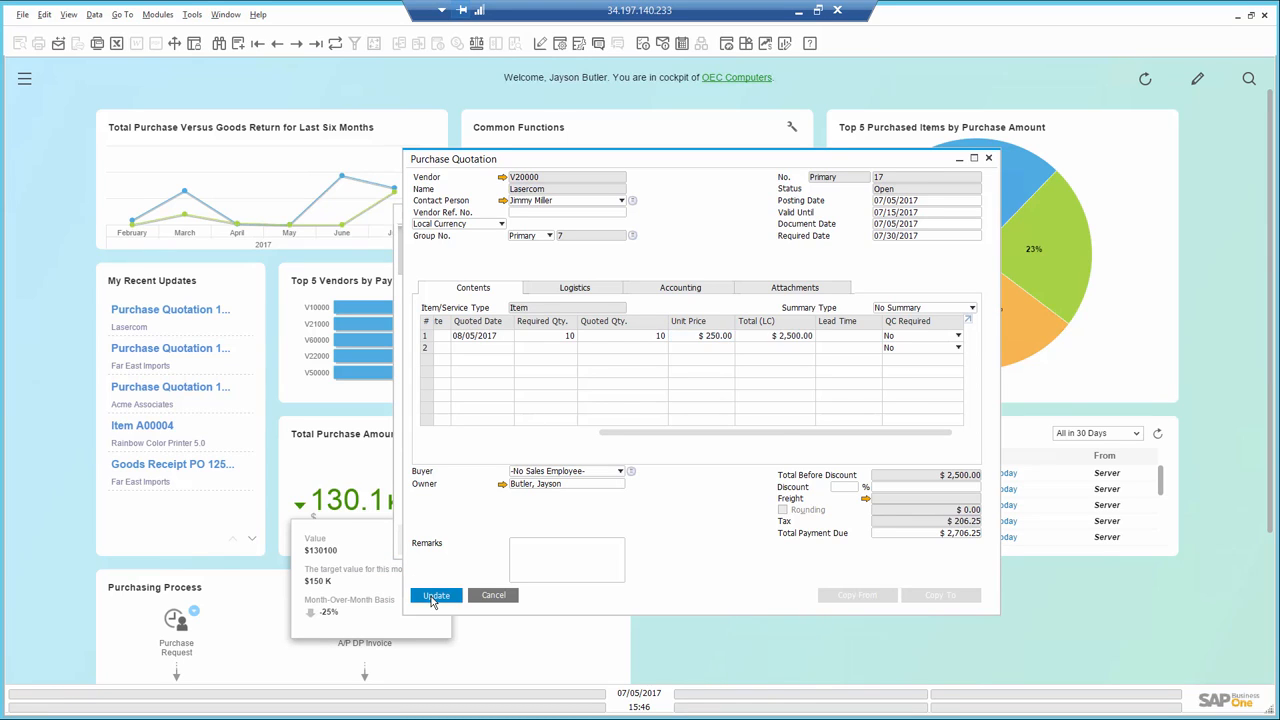
{"action": "left_click", "coordinate": [435, 596]}
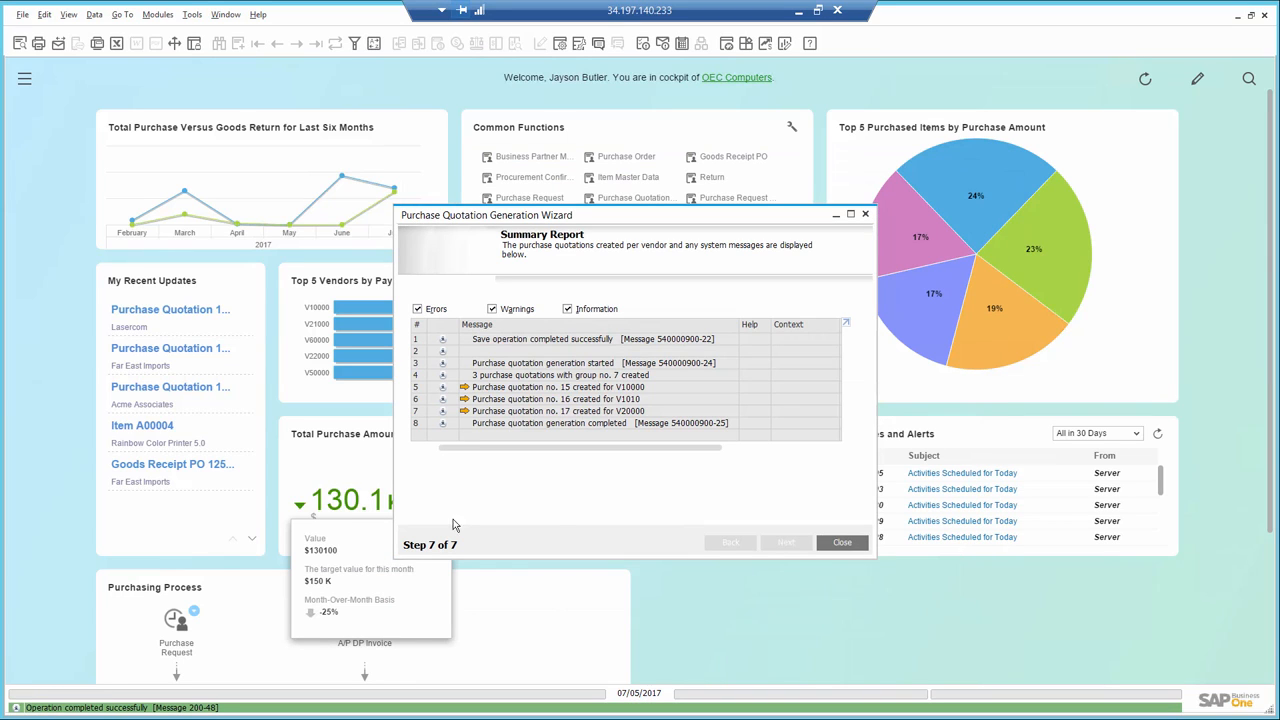
Close the quotation generation wizard and open the selection criteria for the Purchase Quotation Comparison Report.
{"action": "left_click", "coordinate": [837, 547]}
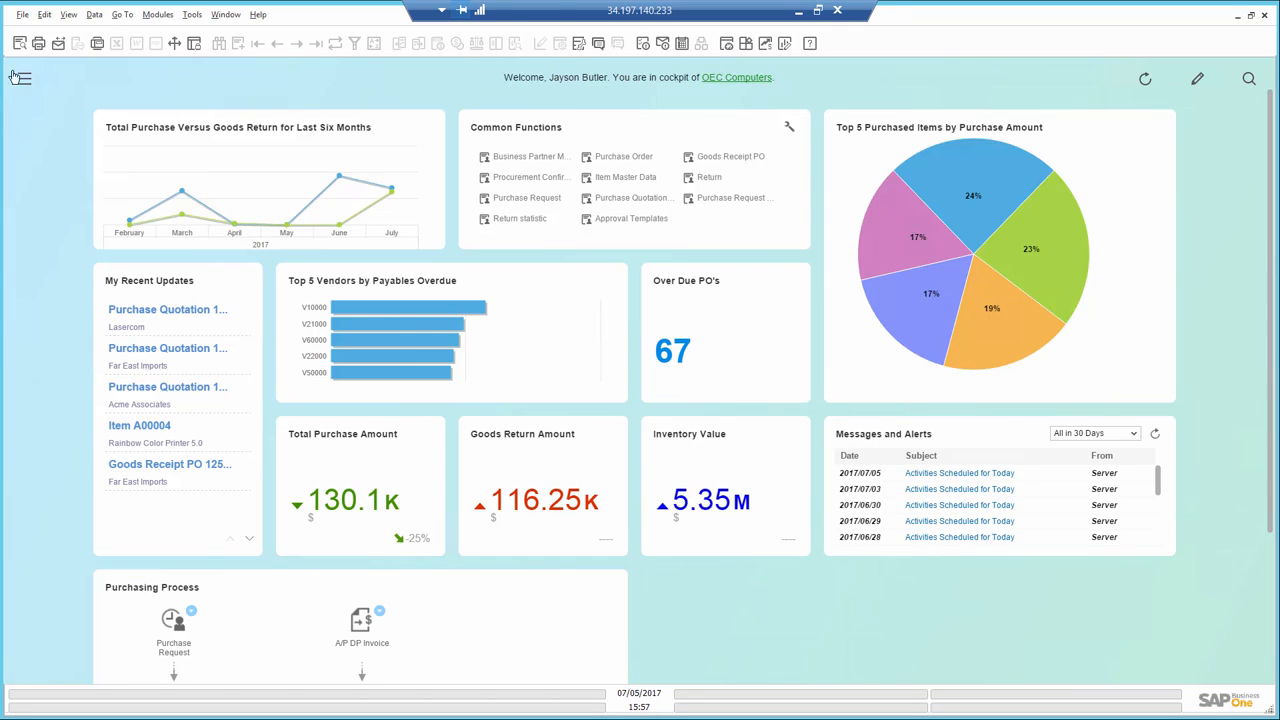
{"action": "left_click", "coordinate": [24, 78]}
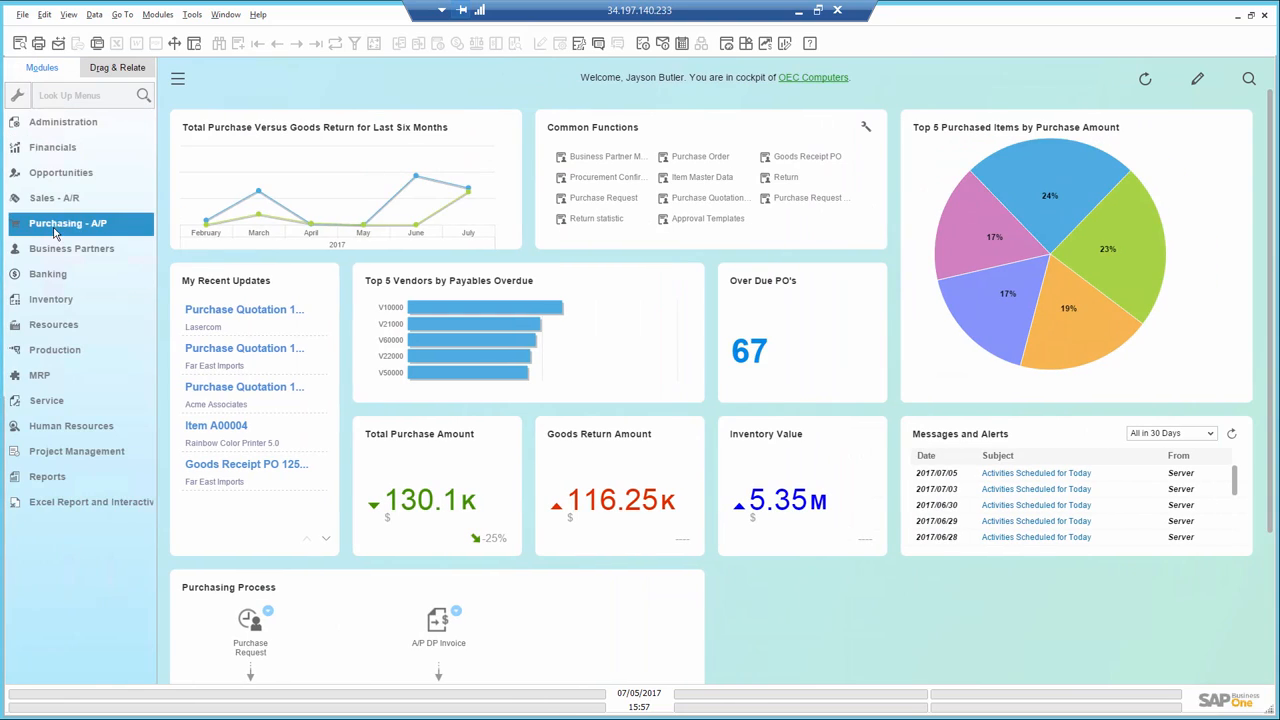
{"action": "left_click", "coordinate": [55, 226]}
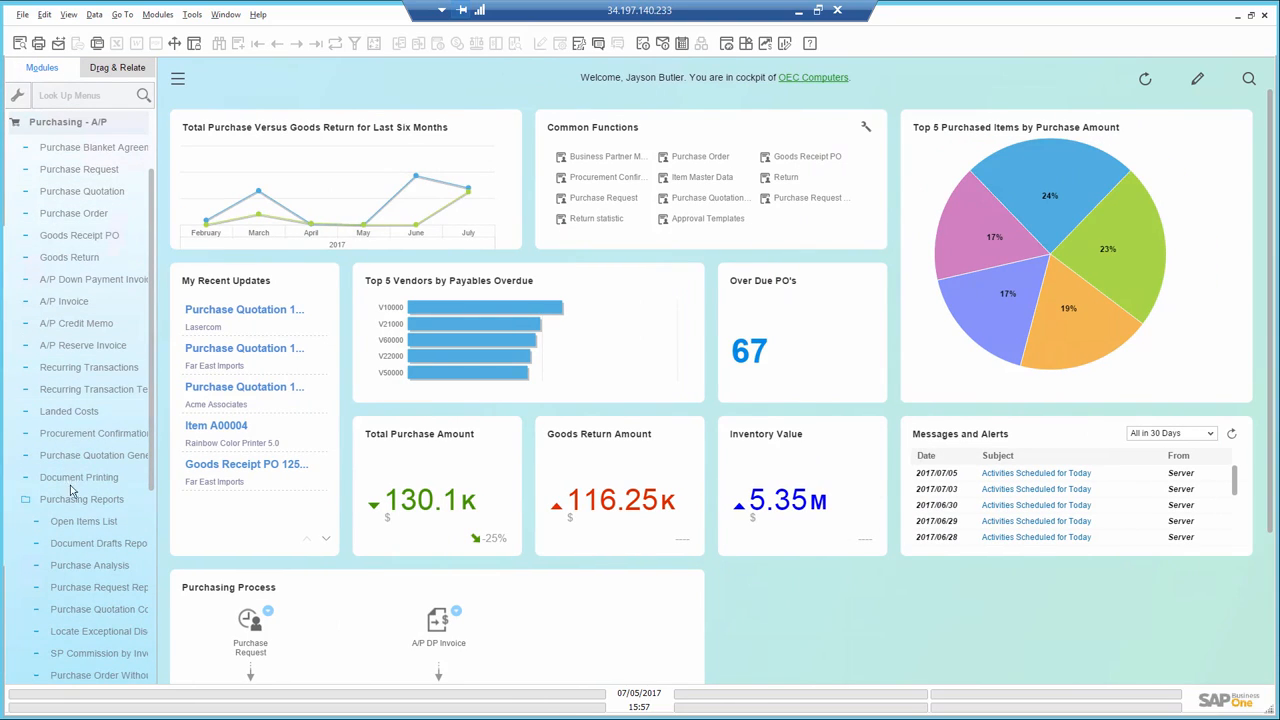
{"action": "scroll", "coordinate": [75, 495], "scroll_direction": "down", "scroll_amount": 3}
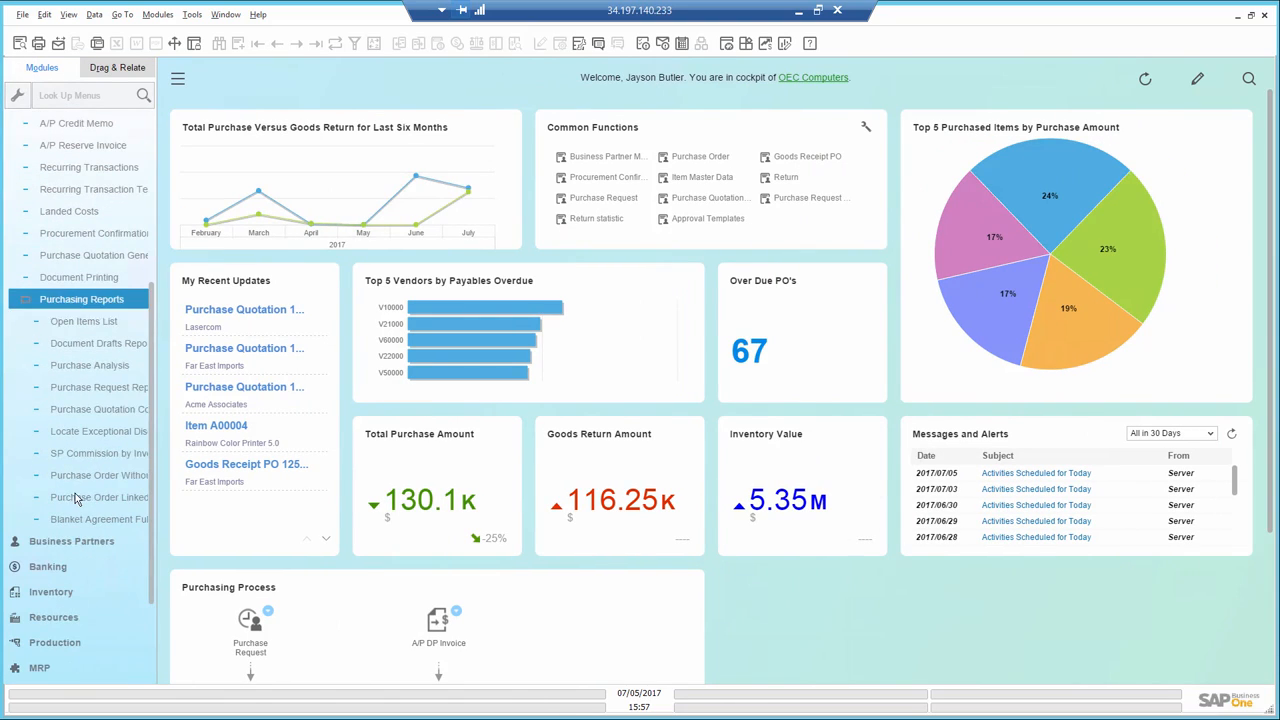
{"action": "left_click", "coordinate": [88, 410]}
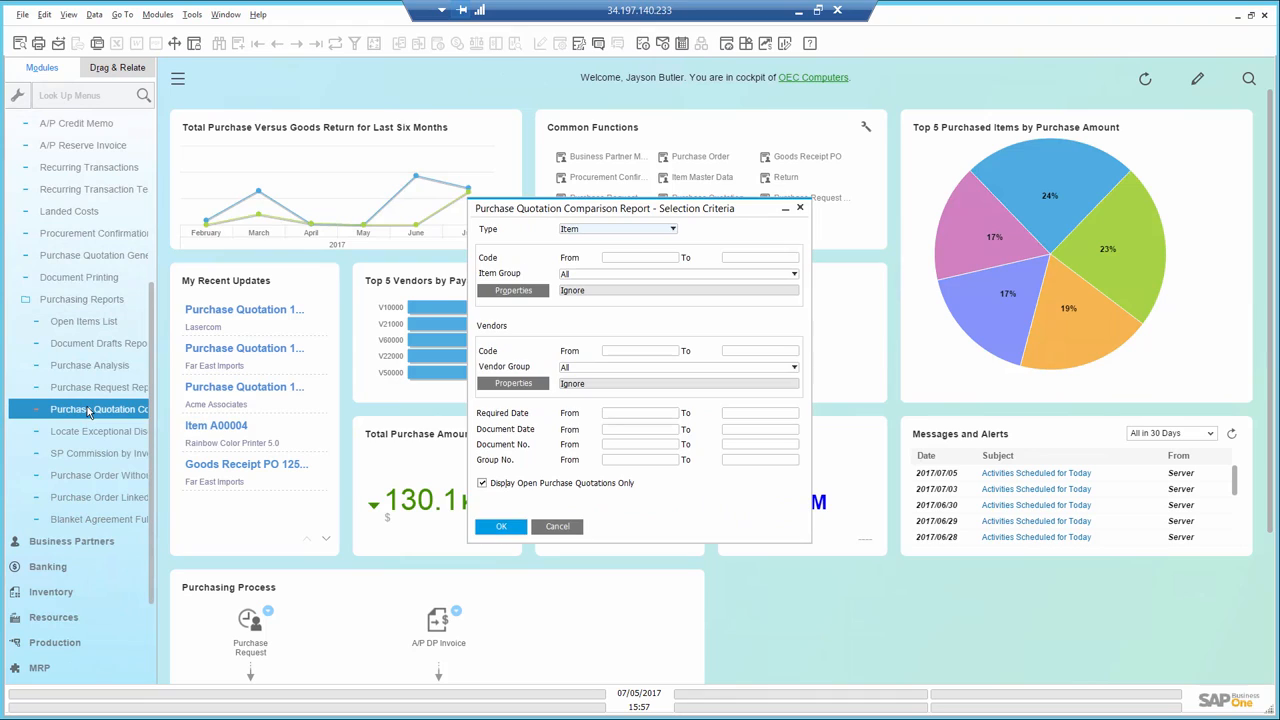
Run the quotation comparison for group number 7 to 7, with open purchase quotations only.
{"action": "left_click", "coordinate": [639, 464]}
{"action": "type", "text": "7"}
{"action": "key", "text": "Tab"}
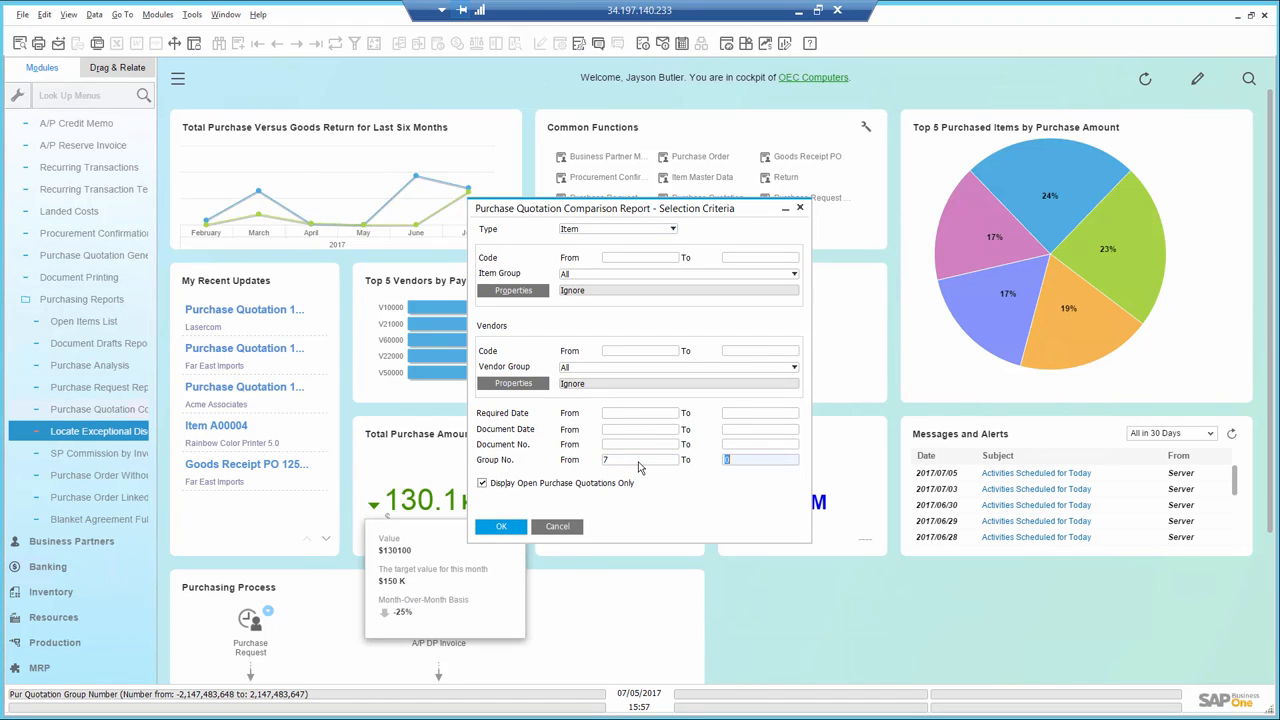
{"action": "type", "text": "7"}
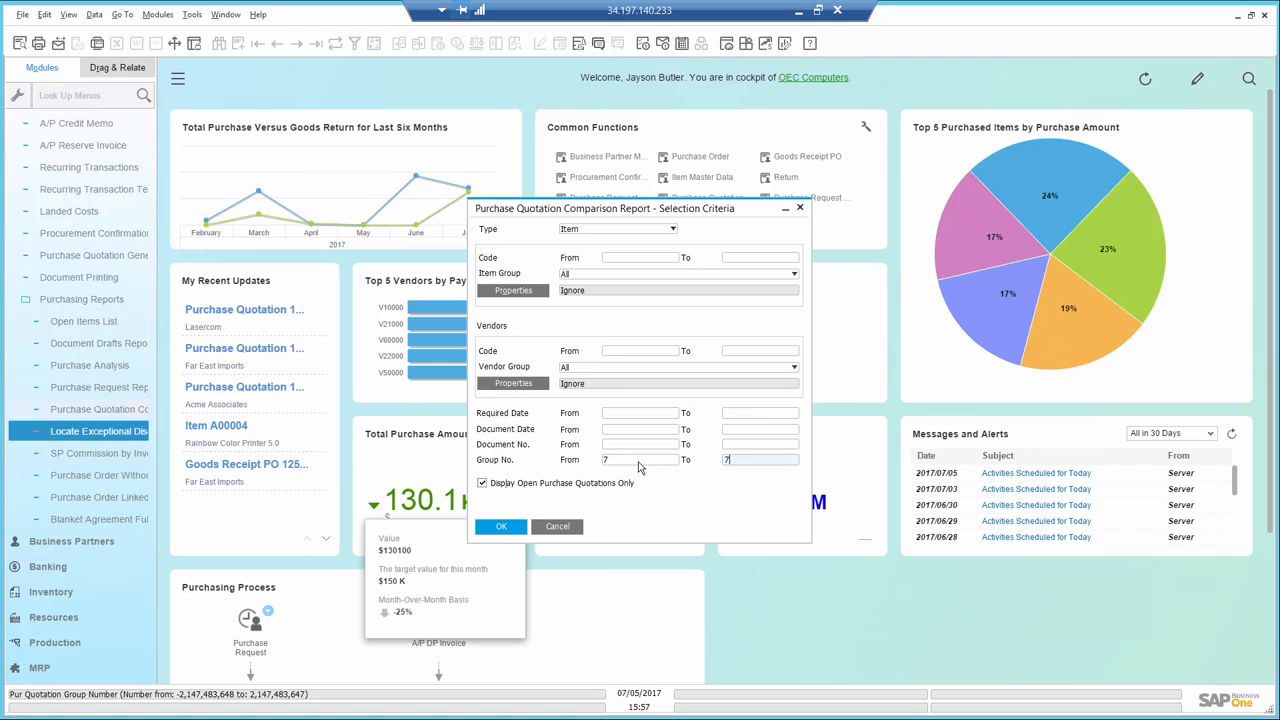
{"action": "left_click", "coordinate": [501, 528]}
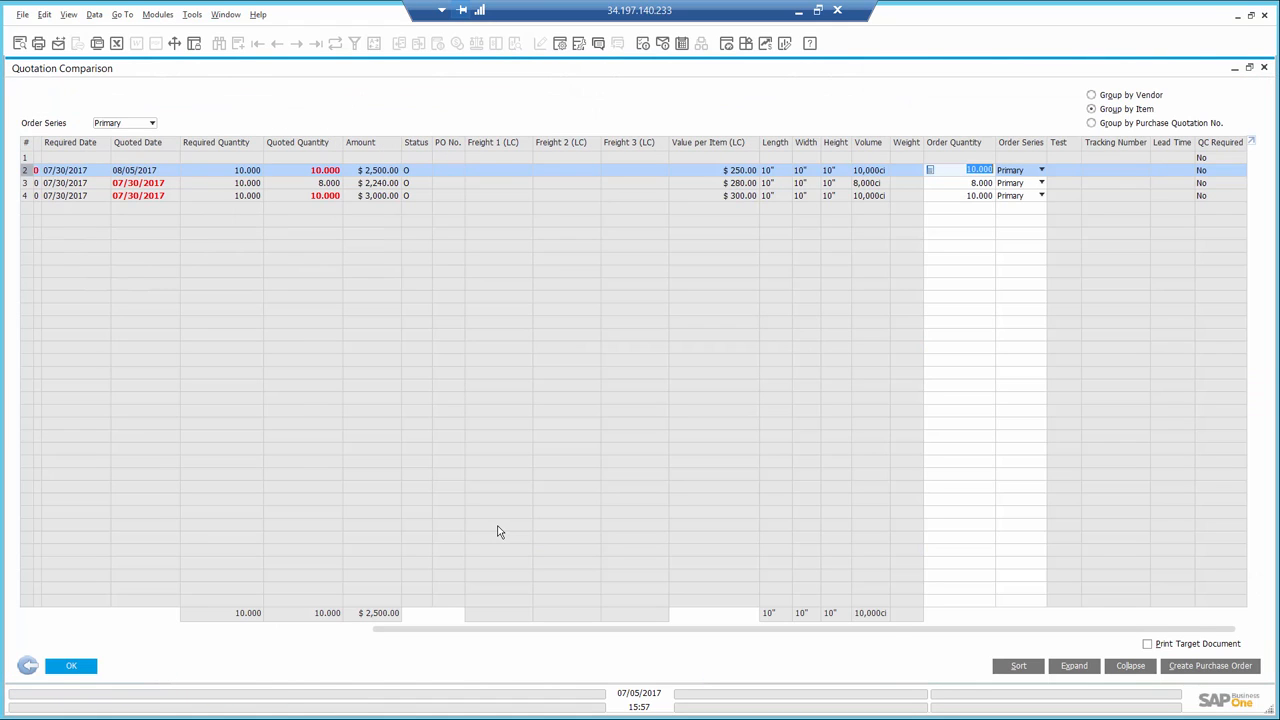
Create a purchase order from the Lasercom quotation, agree to close the other quotations in its group, and return to the full cockpit.
{"action": "left_click_drag", "start_coordinate": [424, 630], "coordinate": [143, 618]}
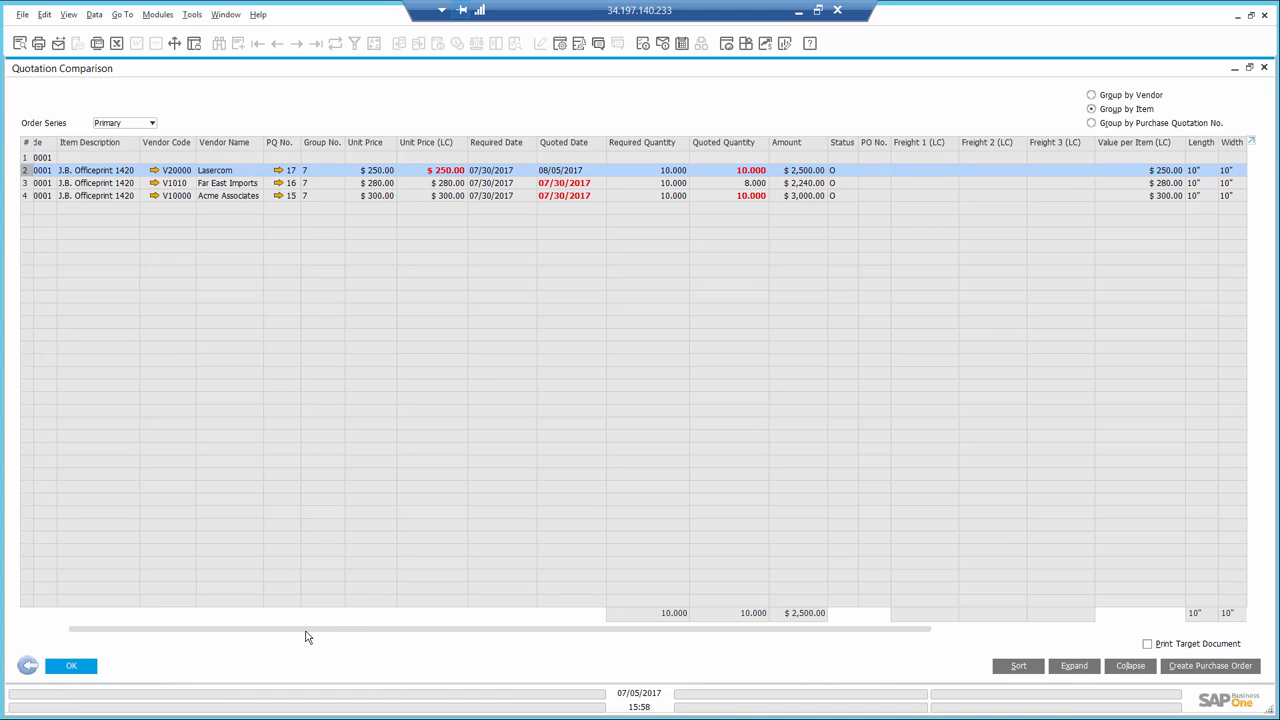
{"action": "left_click_drag", "start_coordinate": [305, 629], "coordinate": [280, 629]}
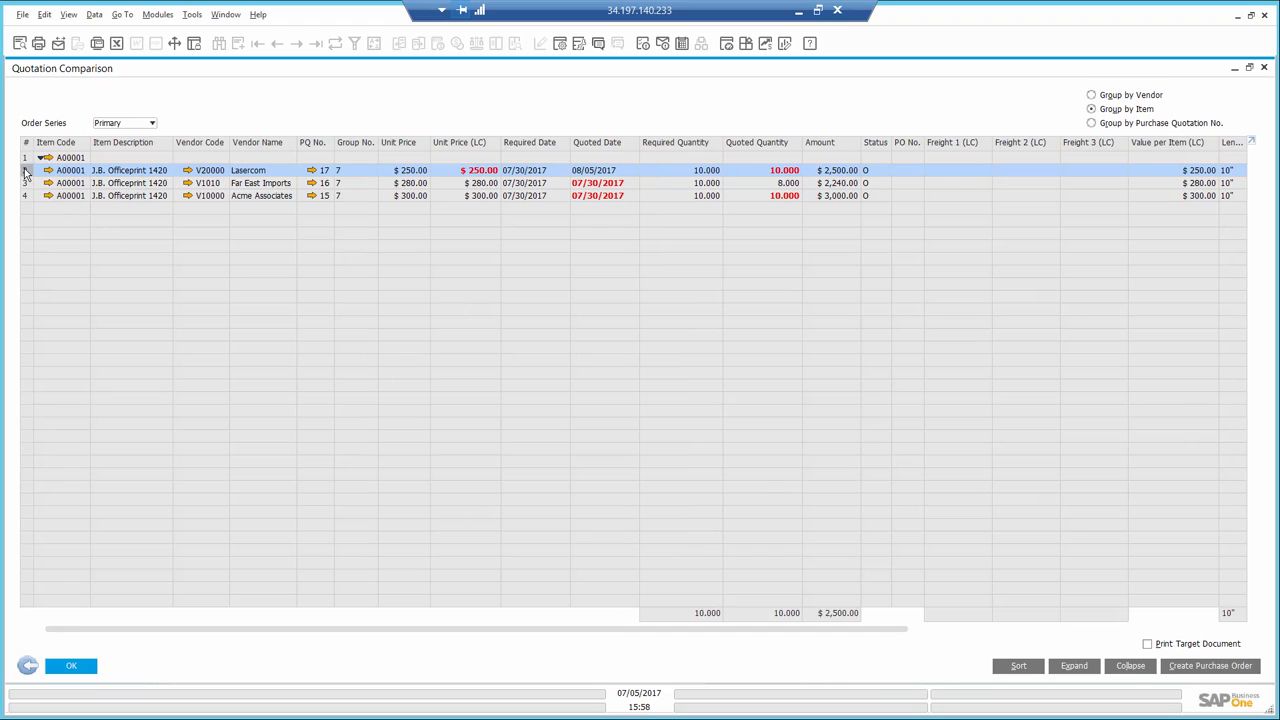
{"action": "left_click", "coordinate": [1192, 668]}
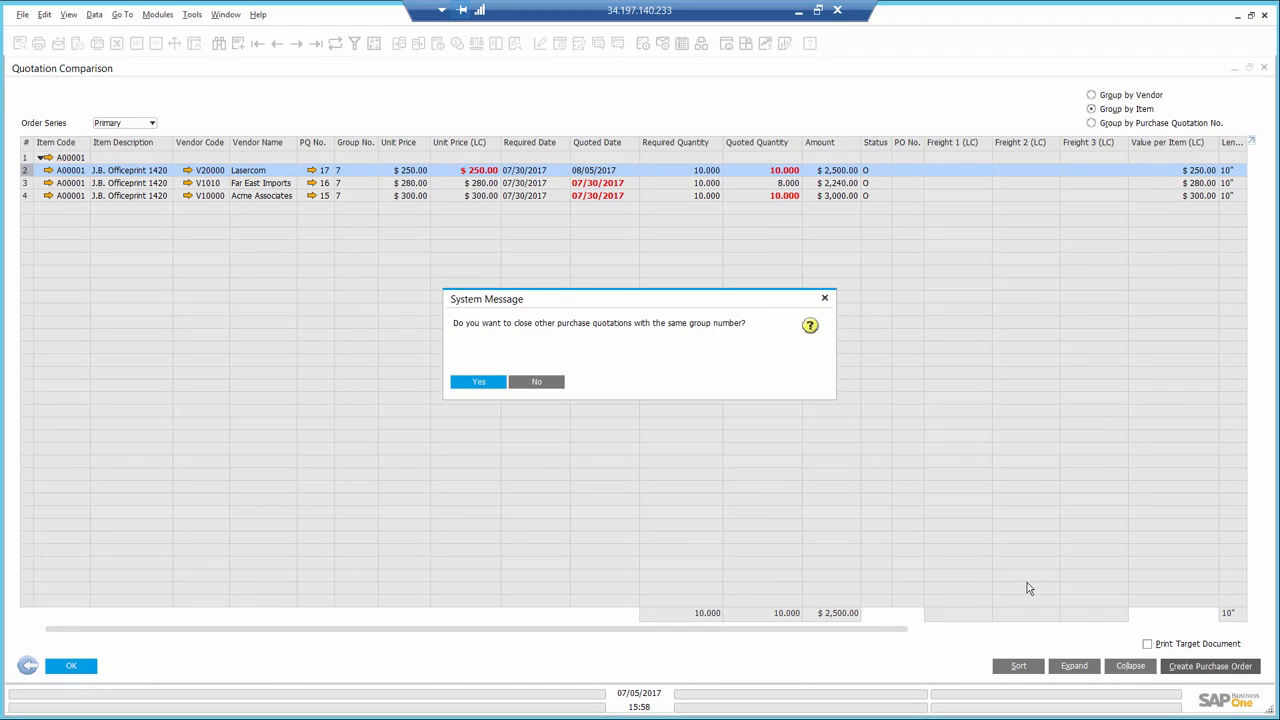
{"action": "left_click", "coordinate": [481, 384]}
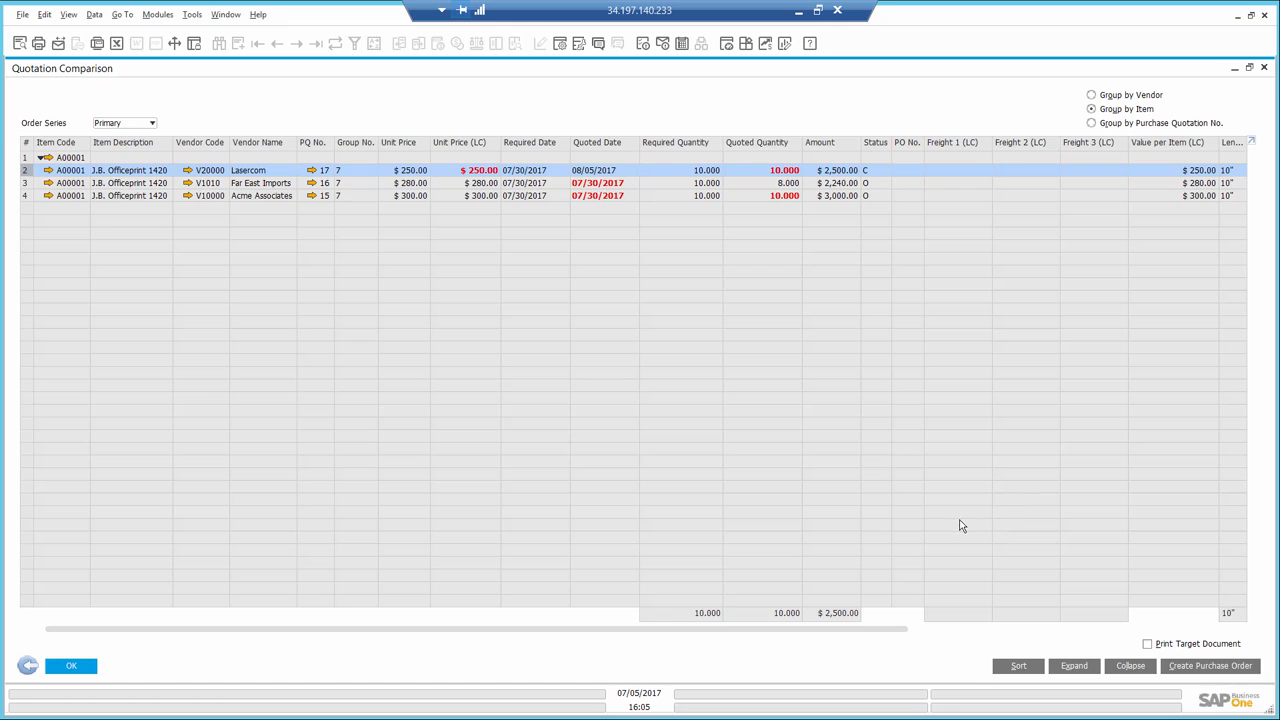
{"action": "left_click", "coordinate": [70, 668]}
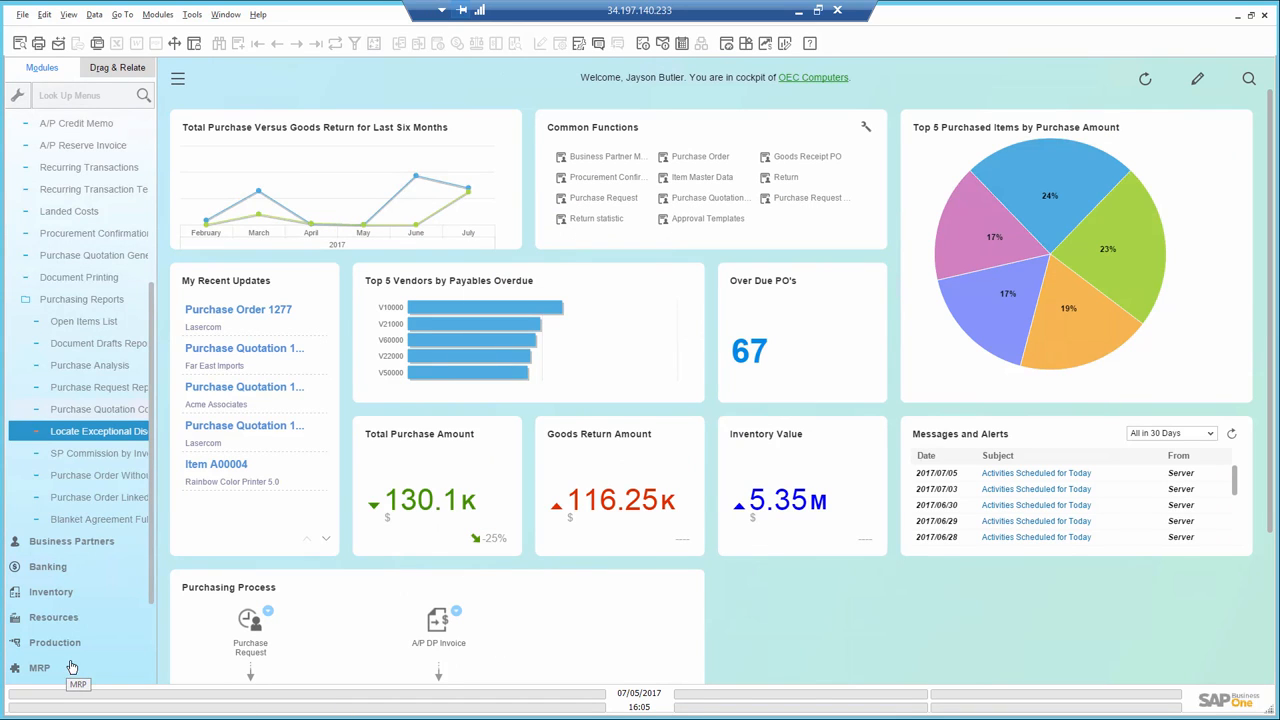
{"action": "left_click", "coordinate": [179, 81]}
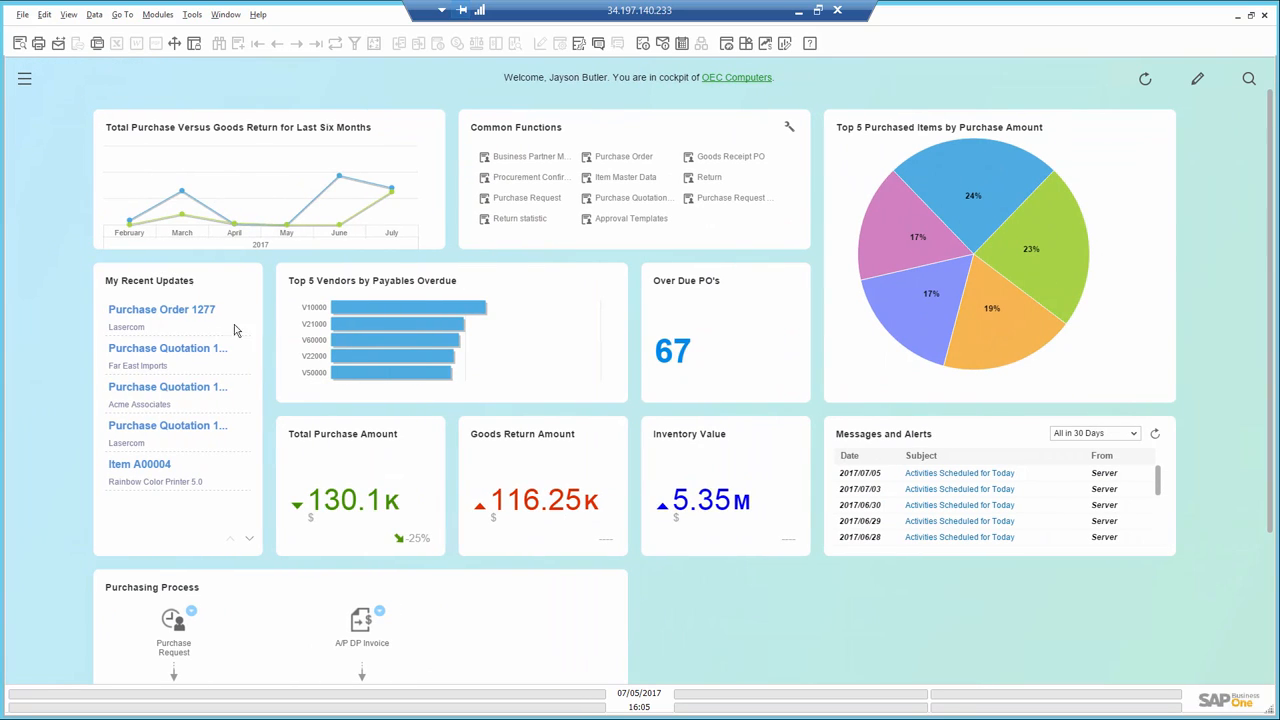